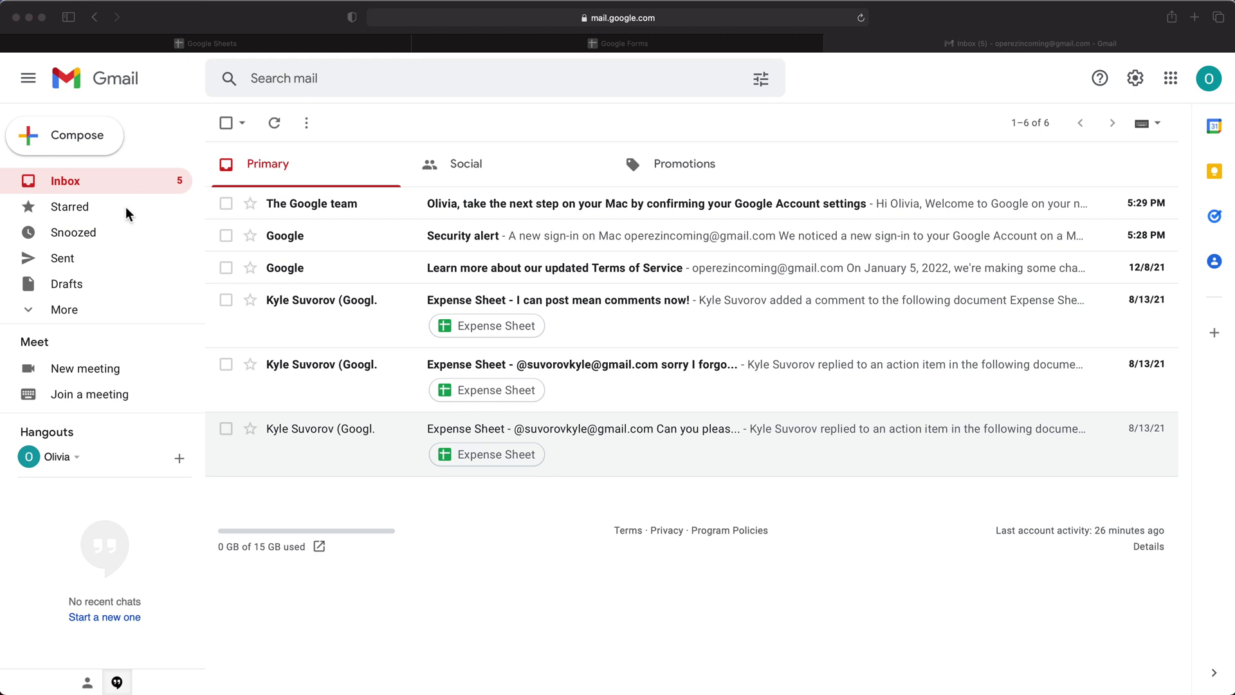
# - Open a new blank email in Gmail with the caret in the message body
pyautogui.click(77, 150)
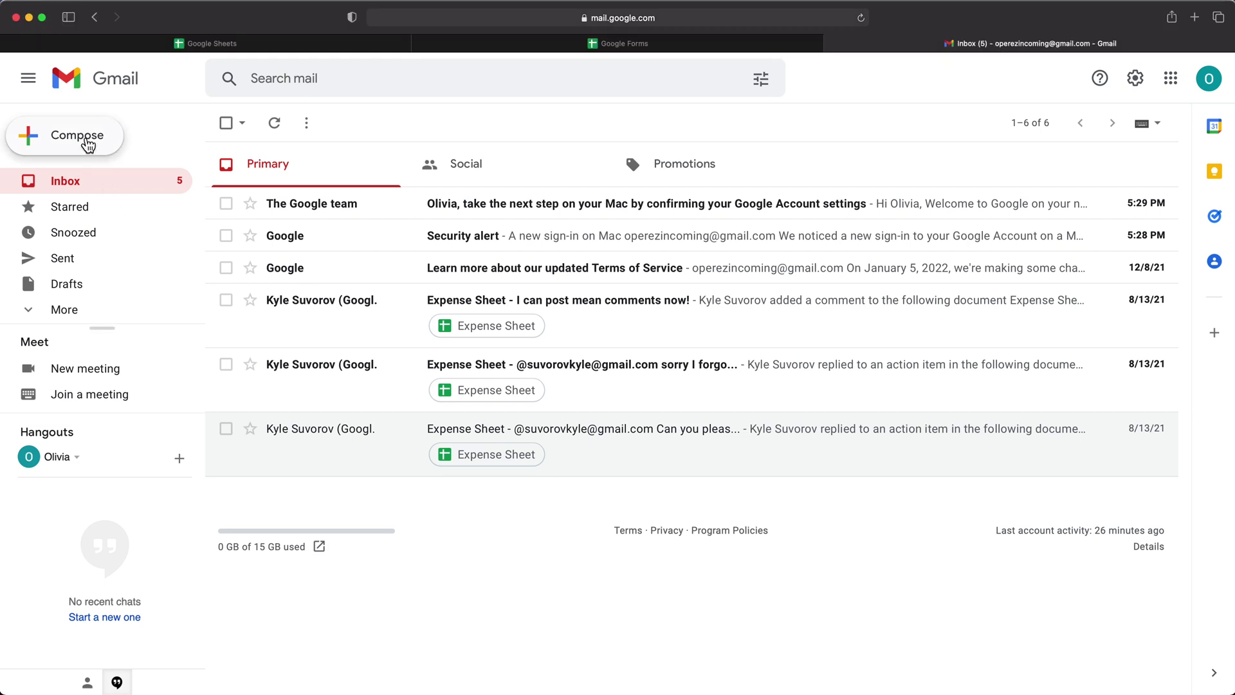
pyautogui.click(75, 149)
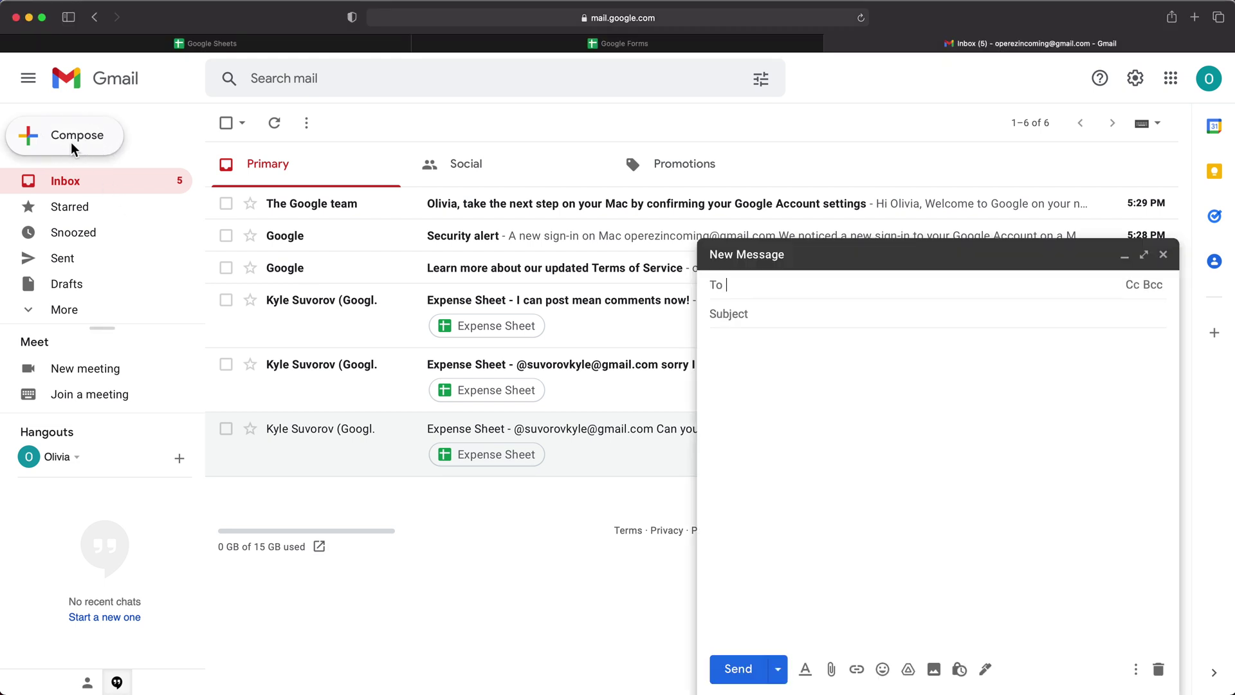
pyautogui.click(796, 387)
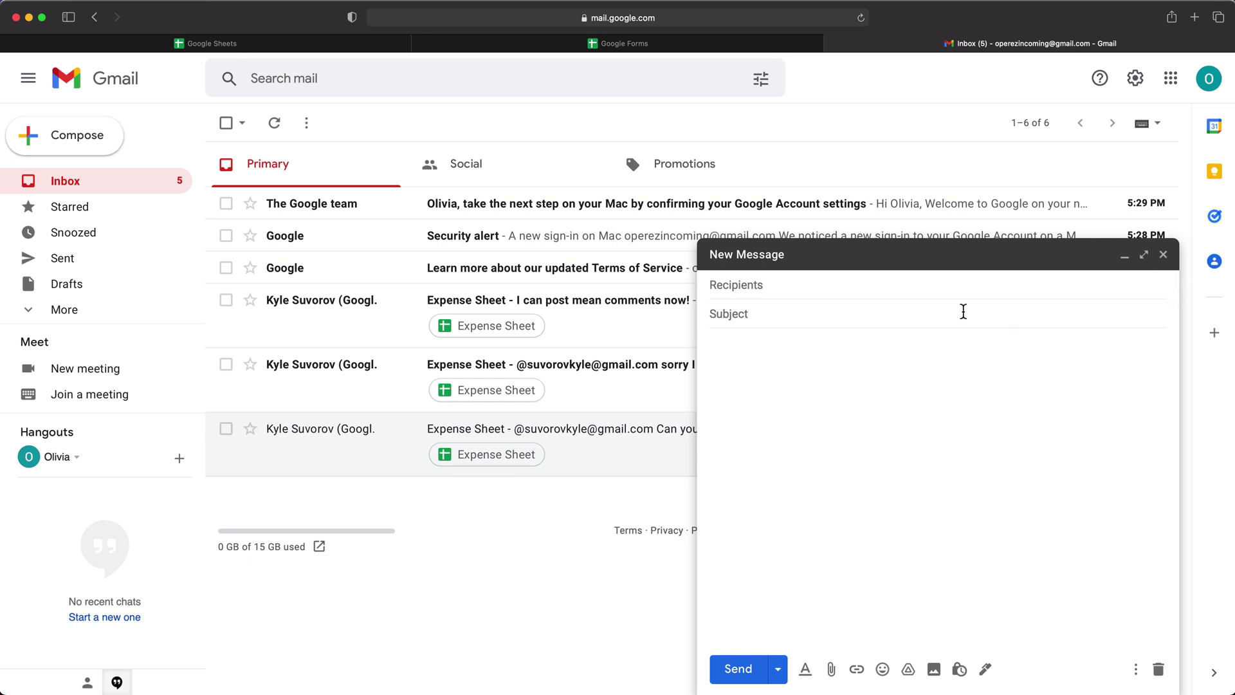
# - Close the empty message and go to Gmail's full Settings page via the gear menu
pyautogui.click(1163, 255)
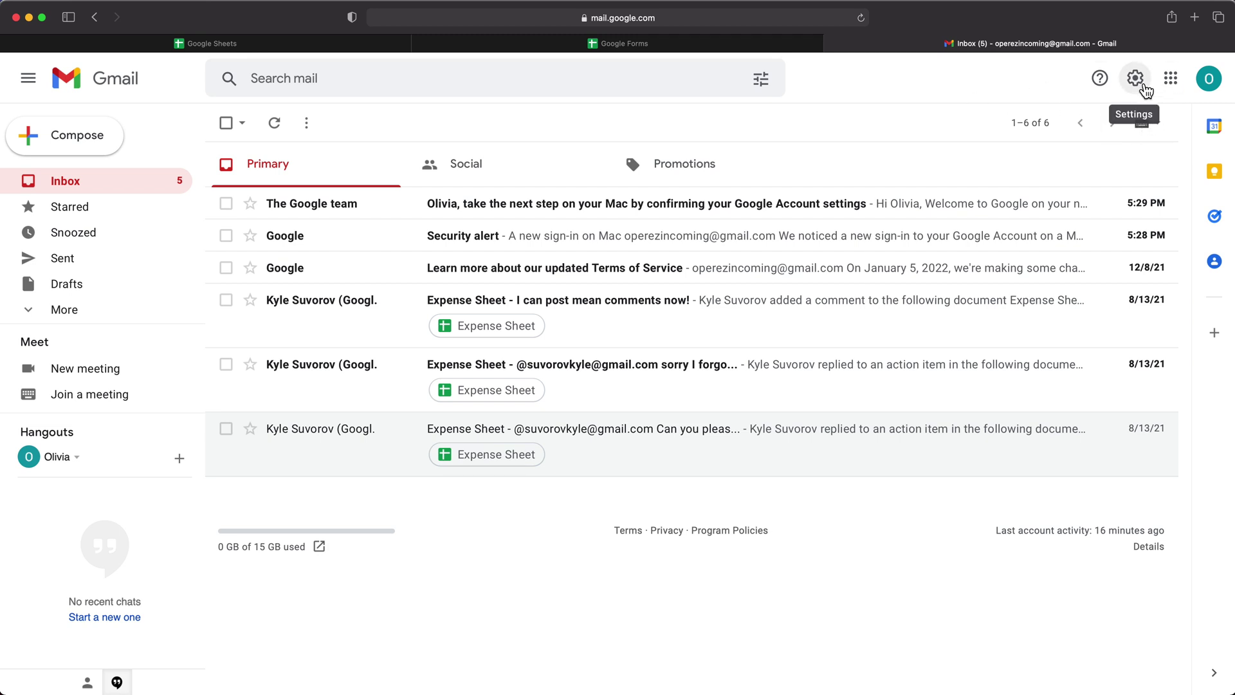
pyautogui.click(1143, 87)
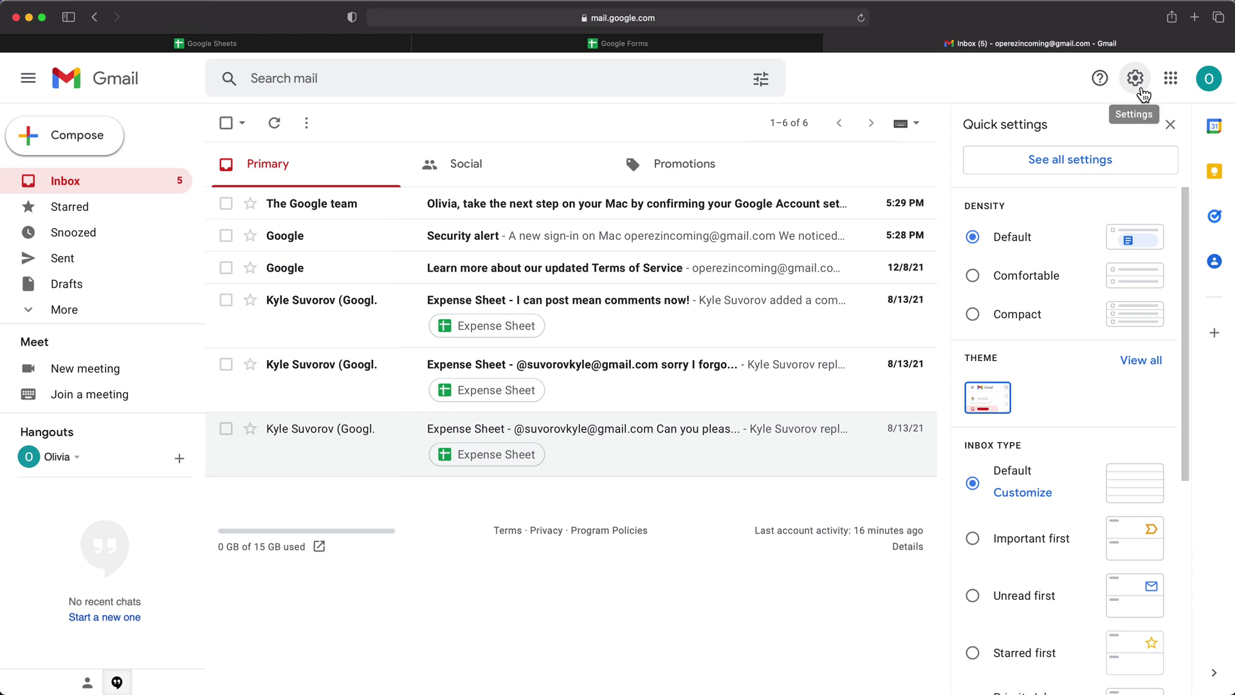
pyautogui.click(1067, 168)
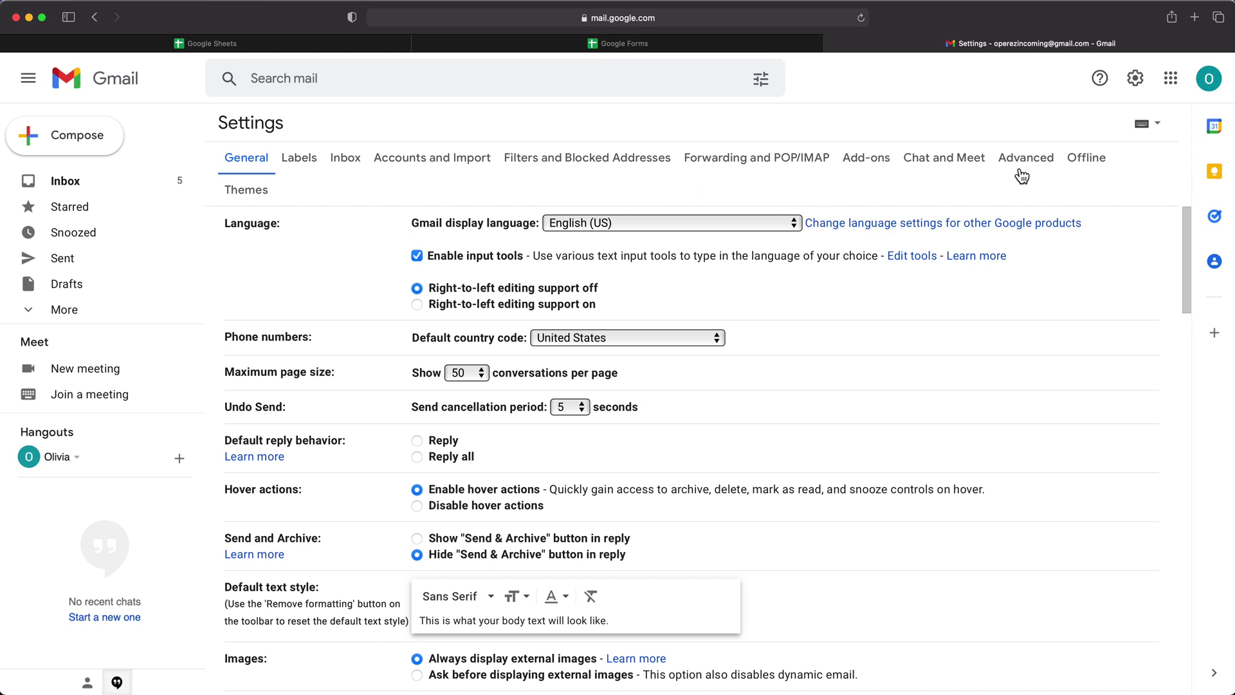
# - Enable Templates on the Advanced settings tab and save the change
pyautogui.click(1037, 171)
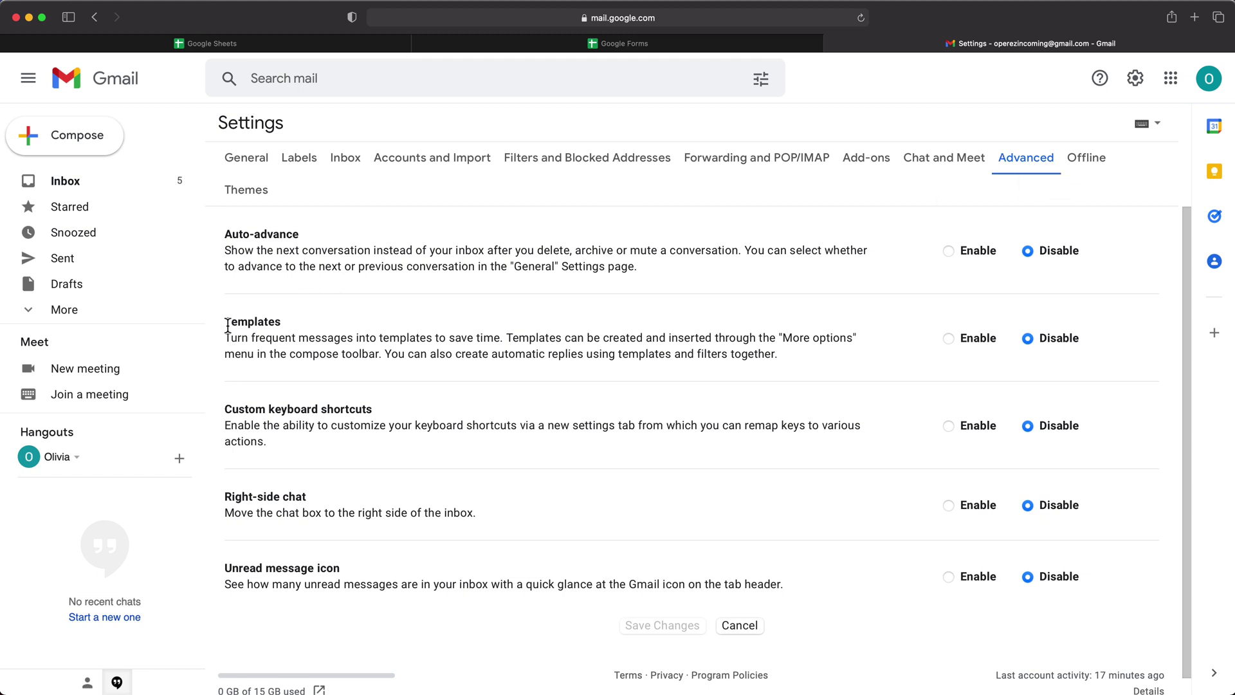
pyautogui.moveTo(228, 326); pyautogui.dragTo(281, 325)
pyautogui.click(950, 339)
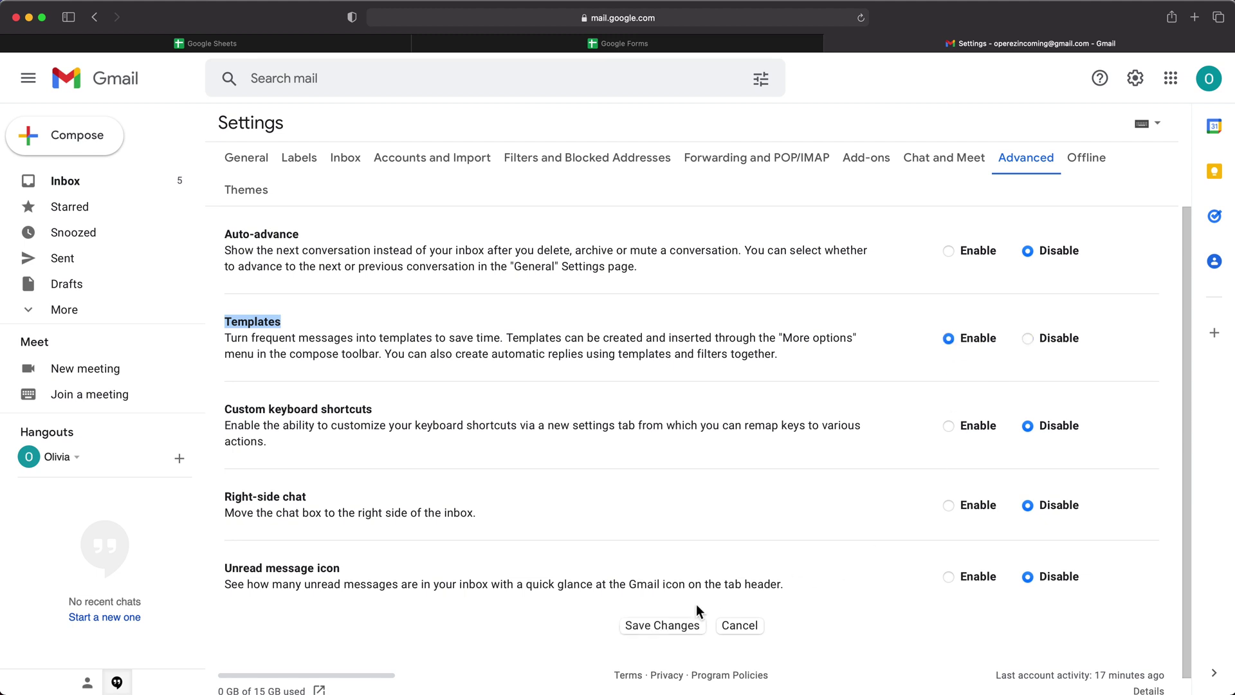
pyautogui.click(675, 625)
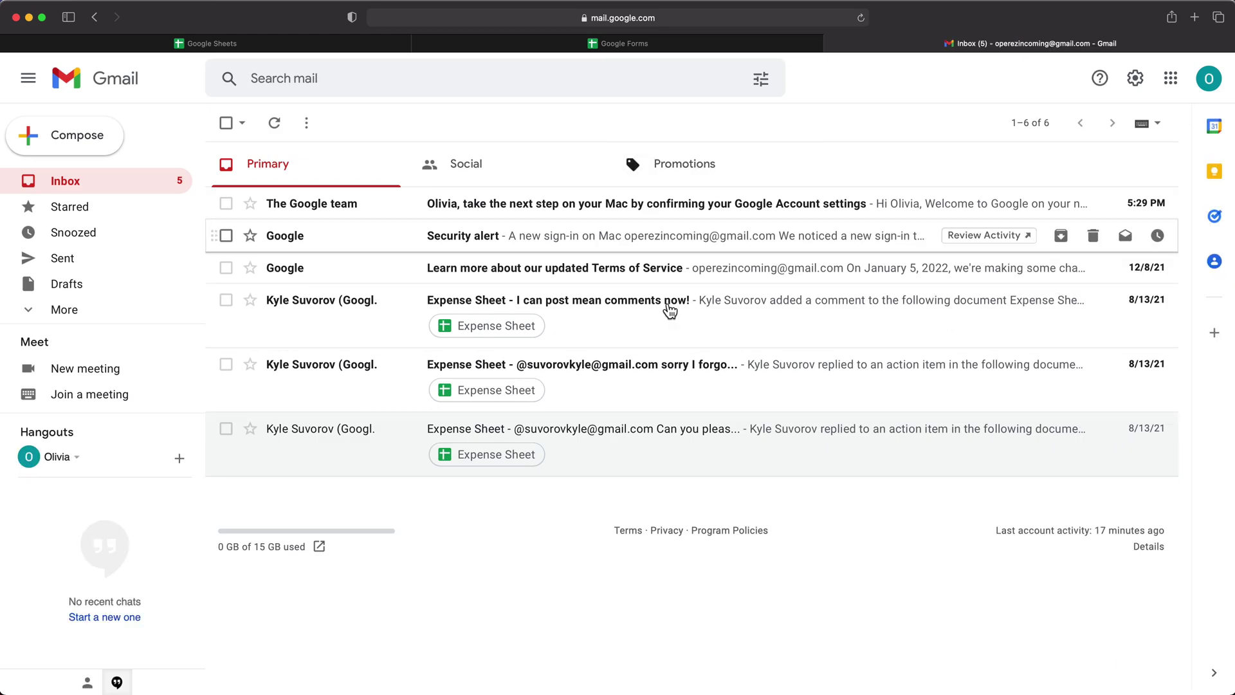
# - Start a new email and check its Templates menu, which lists no saved templates
pyautogui.click(56, 147)
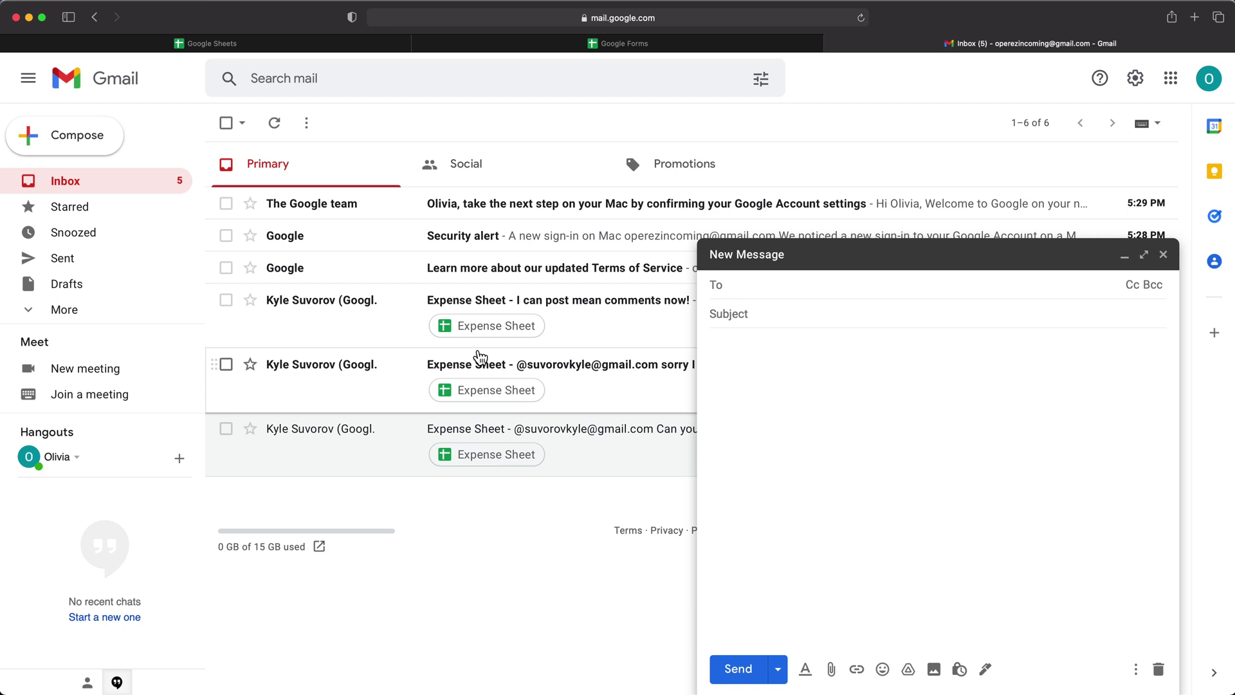
pyautogui.click(774, 376)
pyautogui.click(1135, 669)
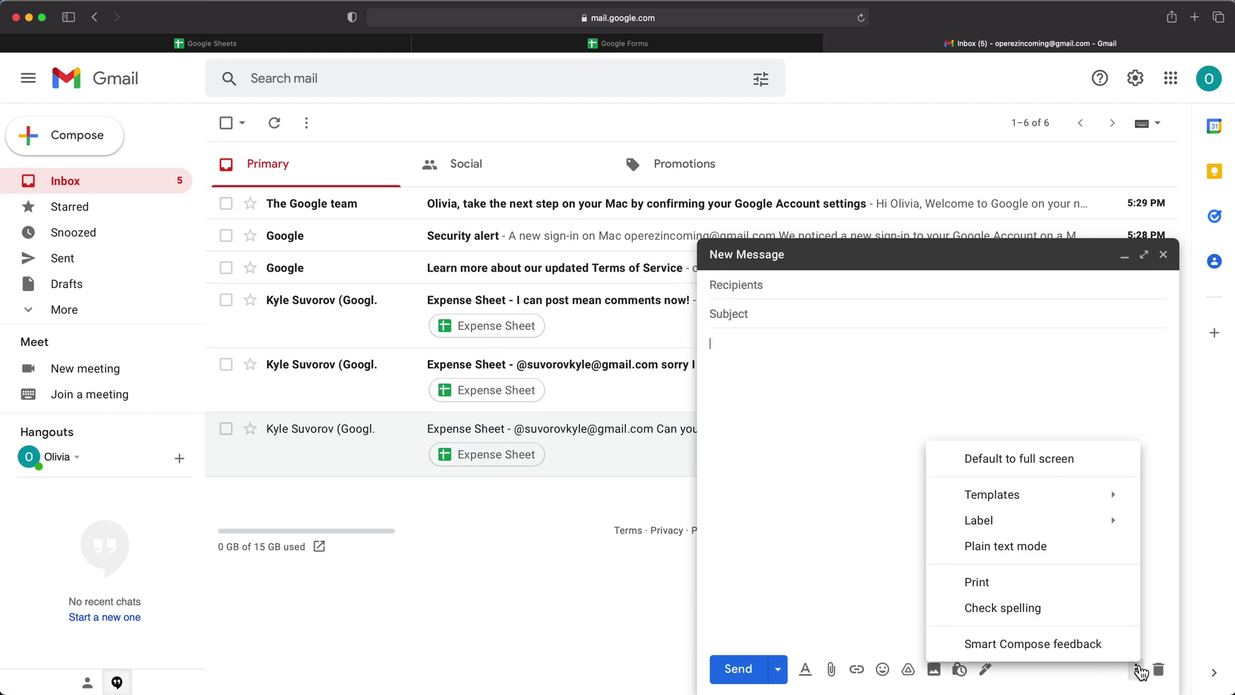
pyautogui.moveTo(1068, 497)
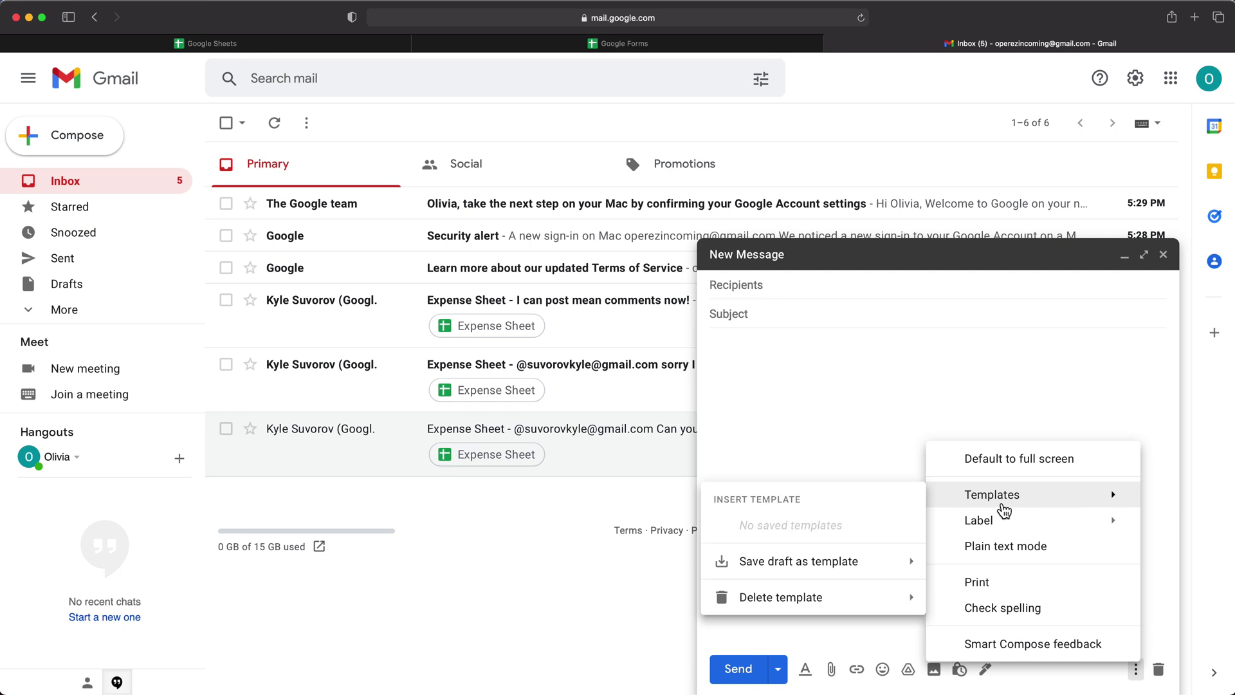
# - Start the body with 'Hi, We'll evaluate your estimate and get back to you.'
pyautogui.click(797, 364)
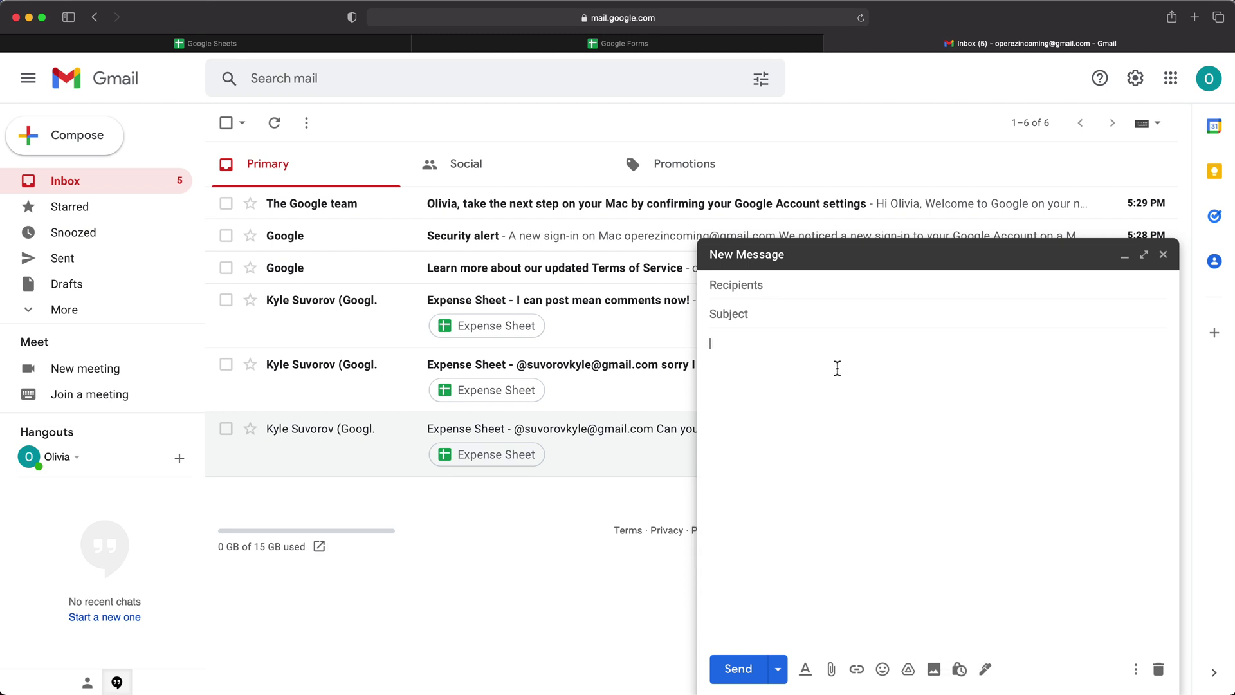
pyautogui.write('Hi ,  ')
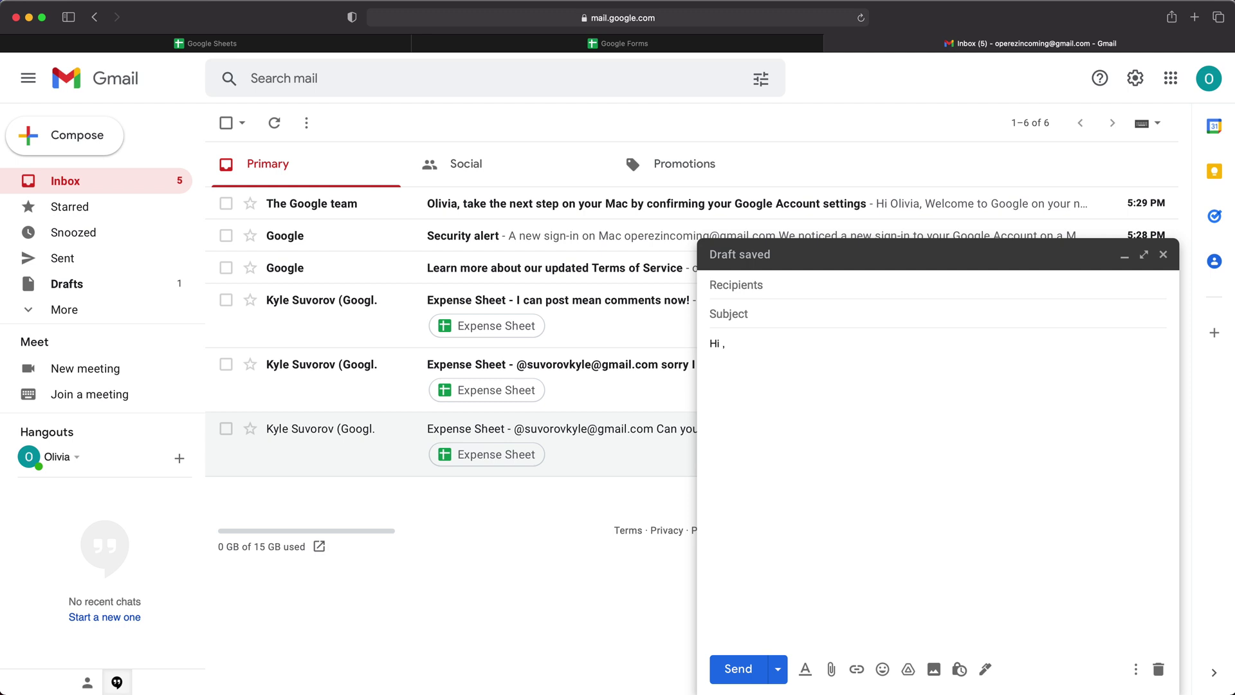
pyautogui.write("We'll evaluate")
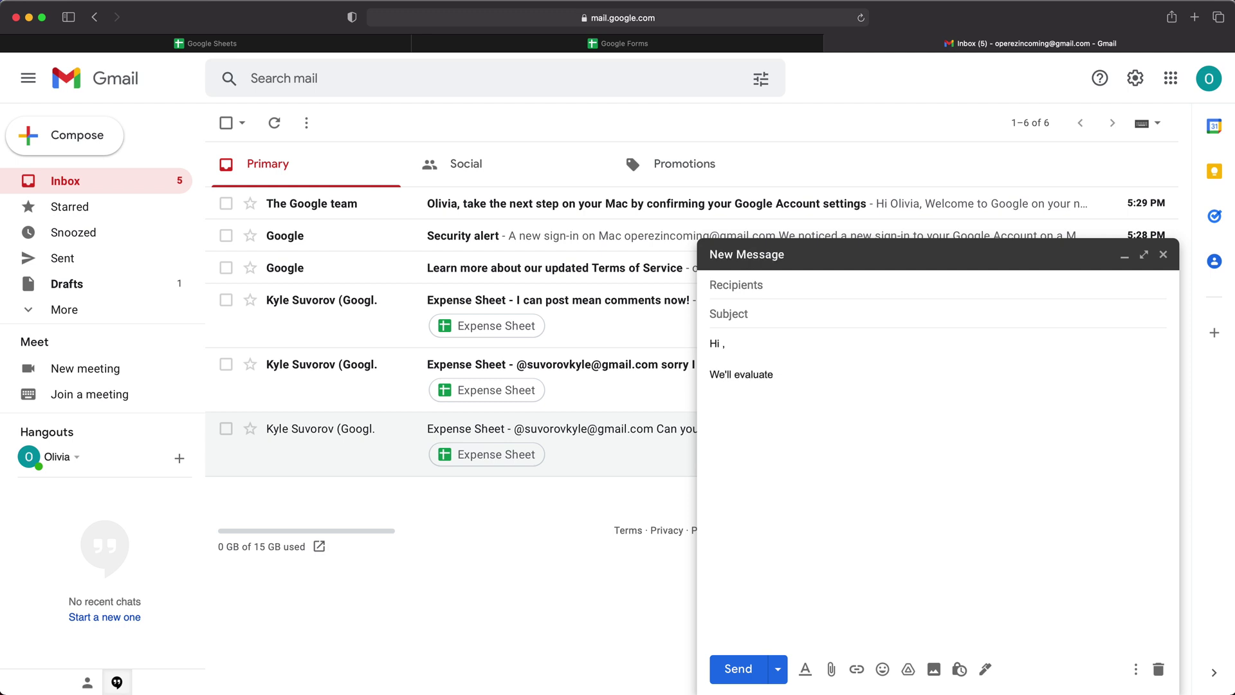
pyautogui.write(' your estimate and')
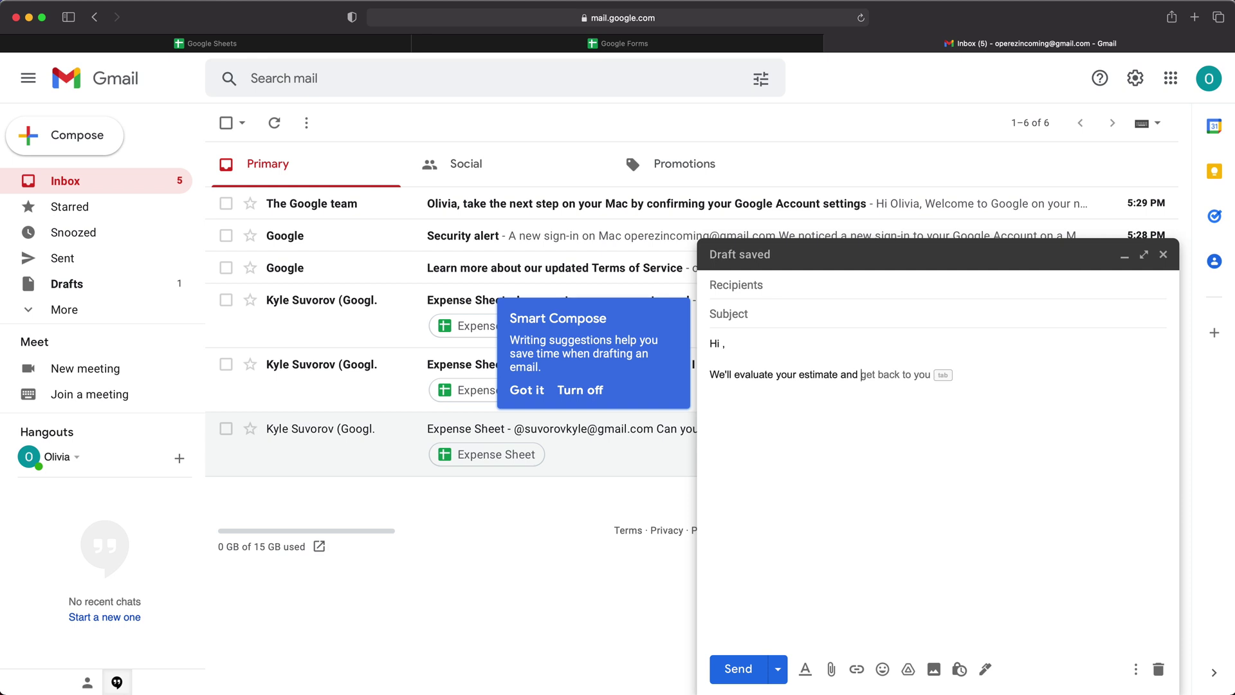
pyautogui.press('Tab')
pyautogui.write('. Usus')
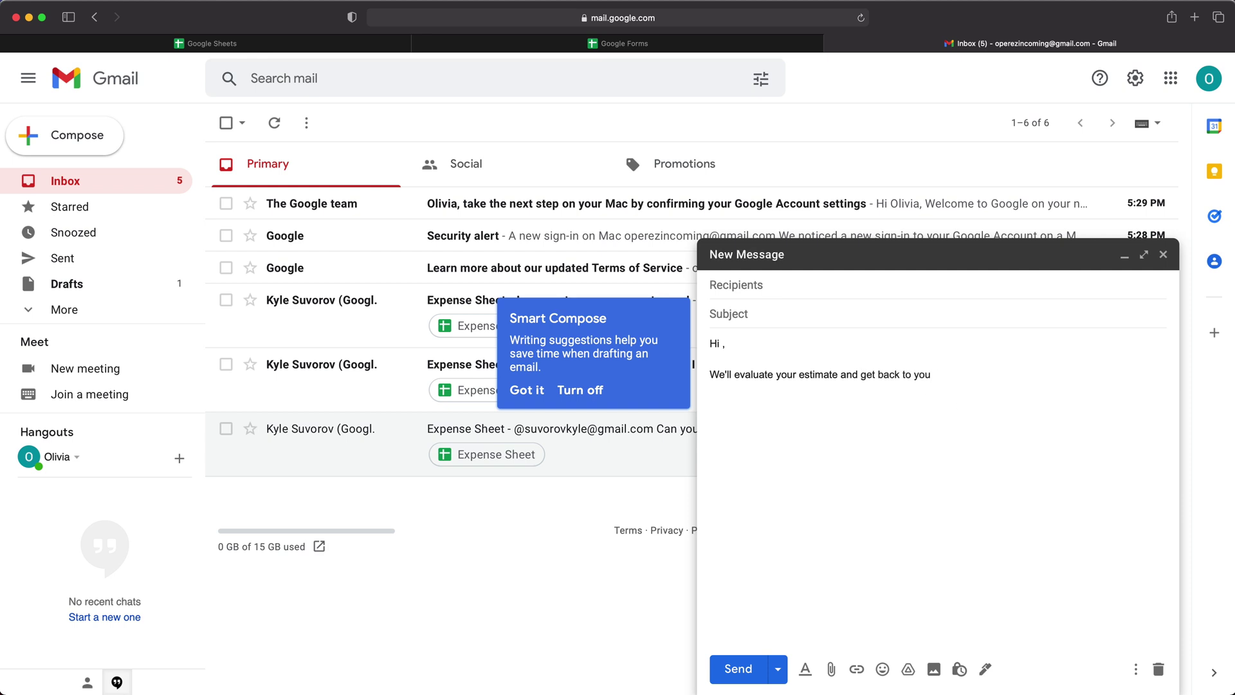
pyautogui.write('ally this should take 5 to 7 b')
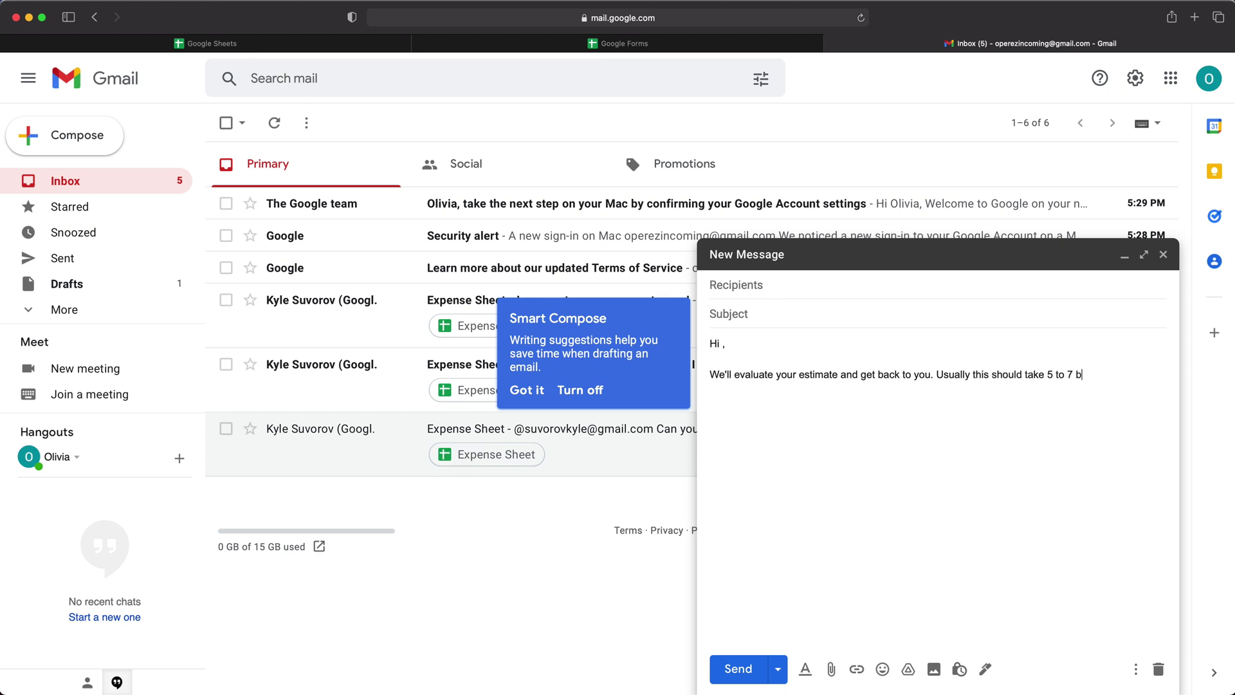
pyautogui.write('ess')
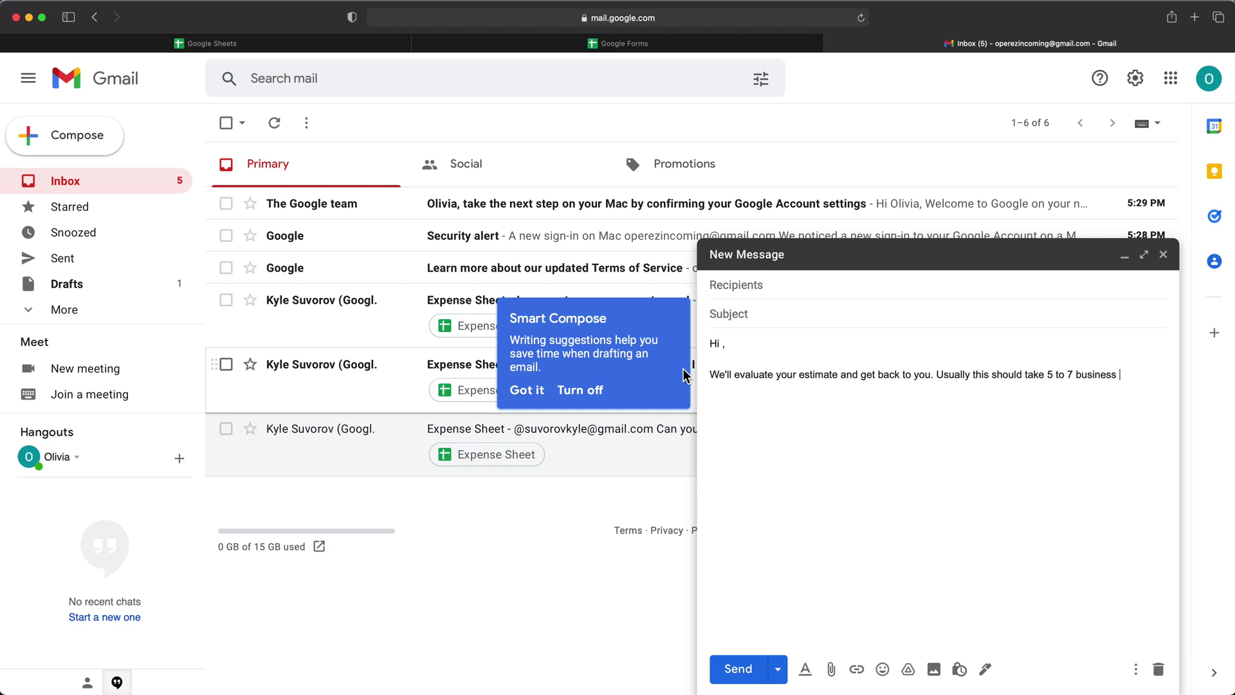
# - Add that evaluation usually takes 5 to 7 business days, signed 'Kinds Regards, Imaginary Company'
pyautogui.click(527, 390)
pyautogui.write('days')
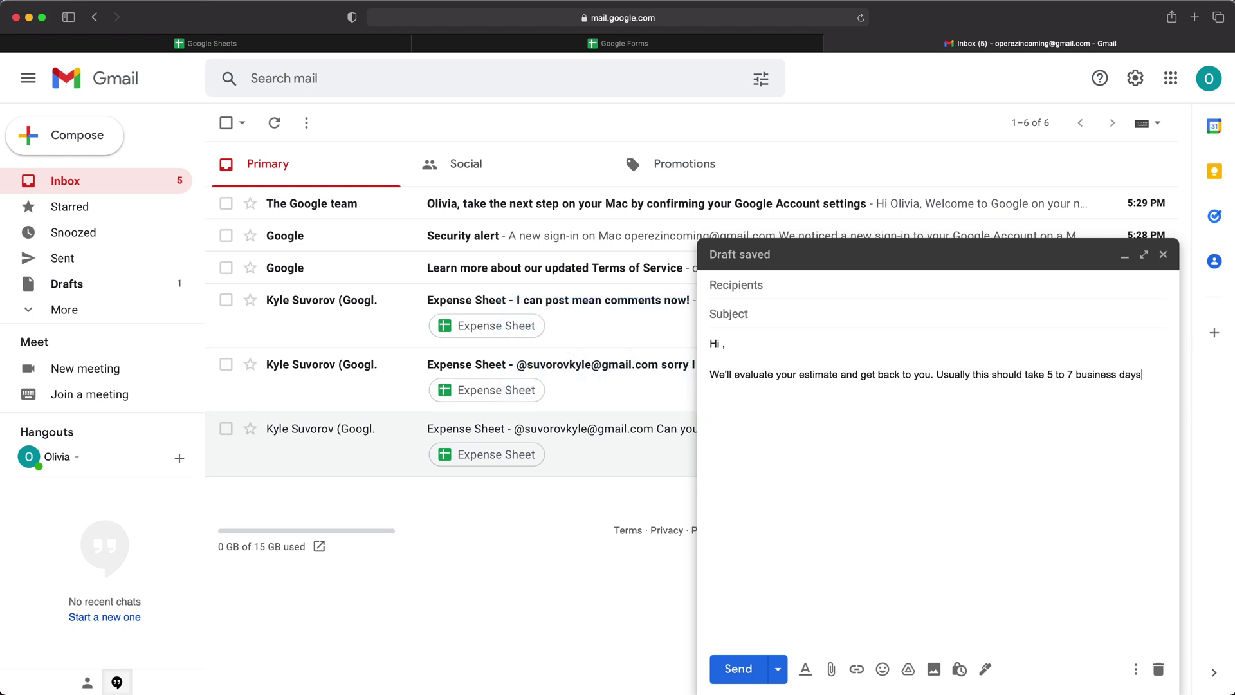
pyautogui.write('.  Kinds Regards.')
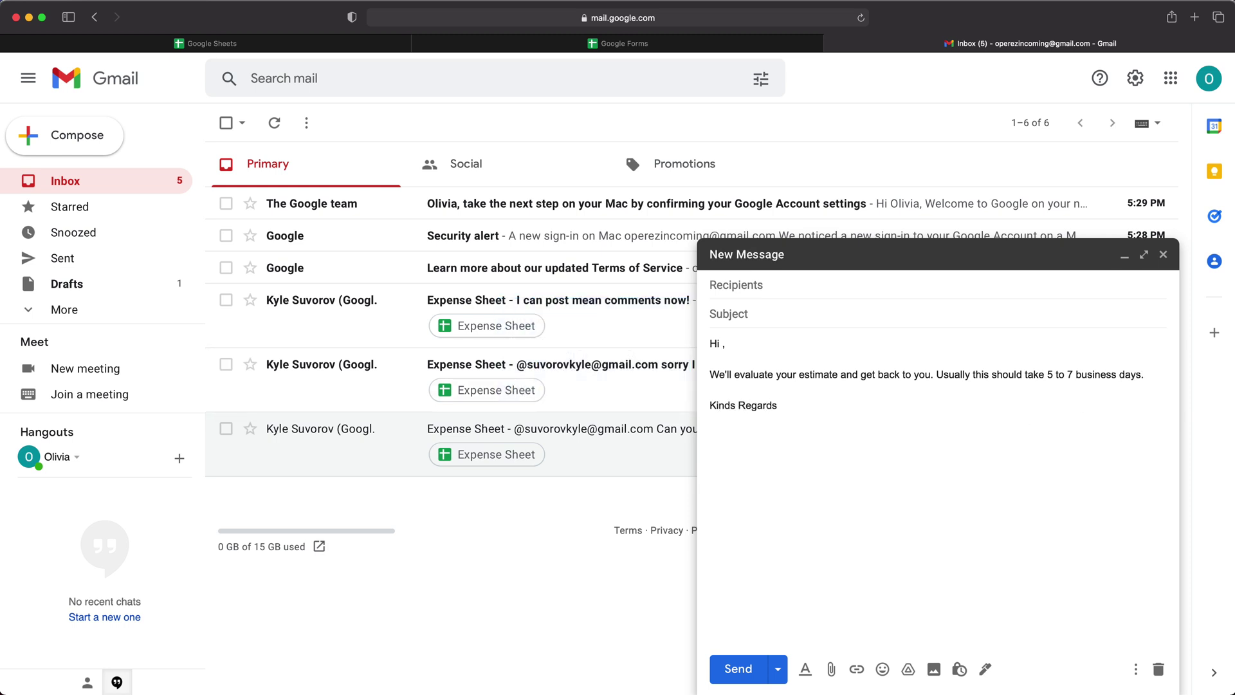
pyautogui.press('Return')
pyautogui.press('BackSpace')
pyautogui.press('BackSpace')
pyautogui.write(',')
pyautogui.press('Return')
pyautogui.write('Imaginary Company')
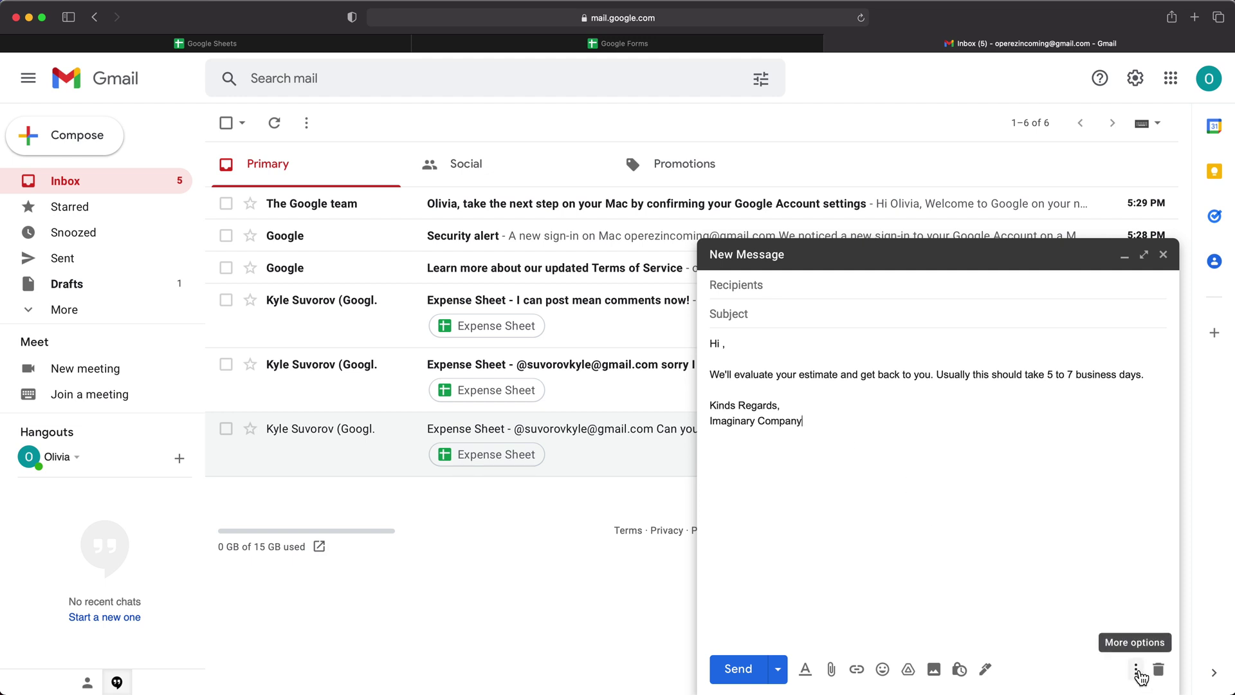
# - Save the draft as a new template named 'estimate response', then discard the draft
pyautogui.click(1135, 670)
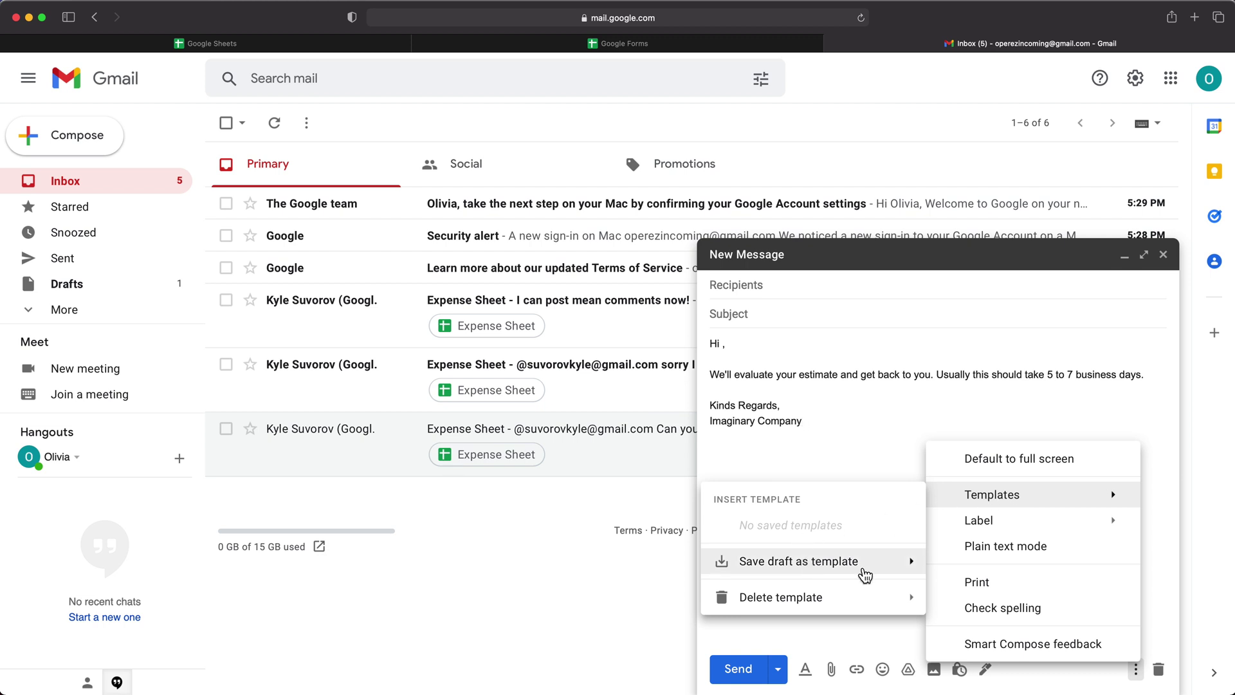
pyautogui.moveTo(867, 567)
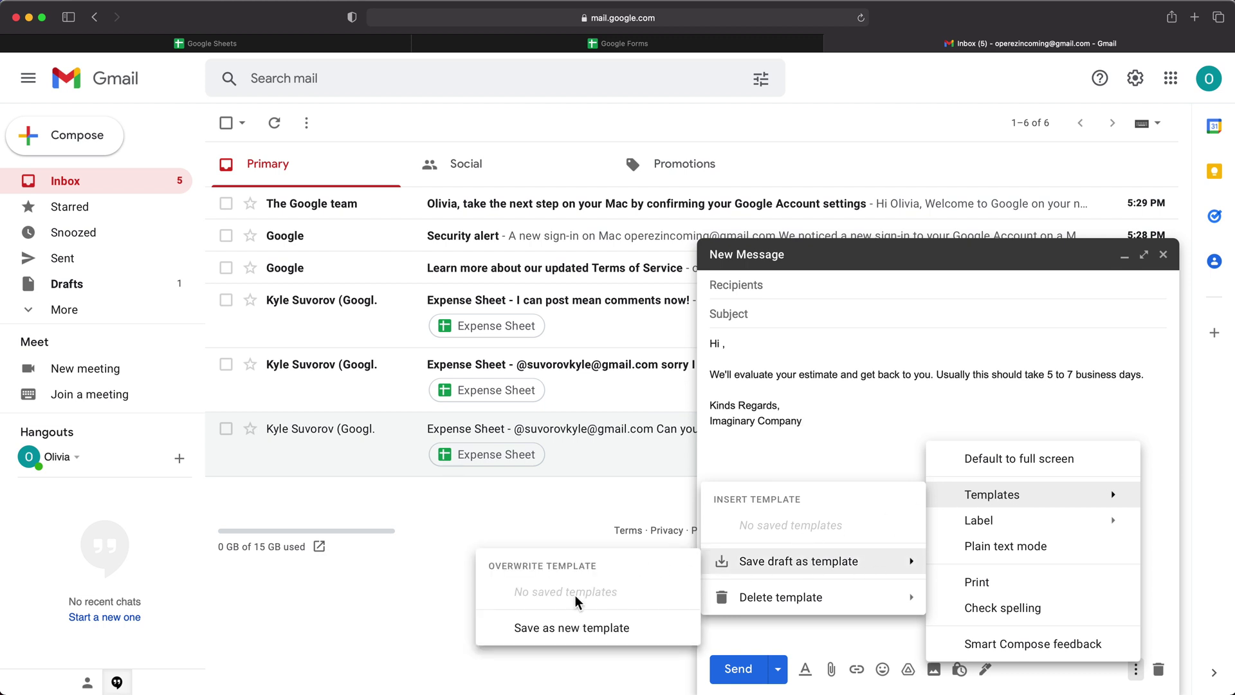
pyautogui.click(569, 639)
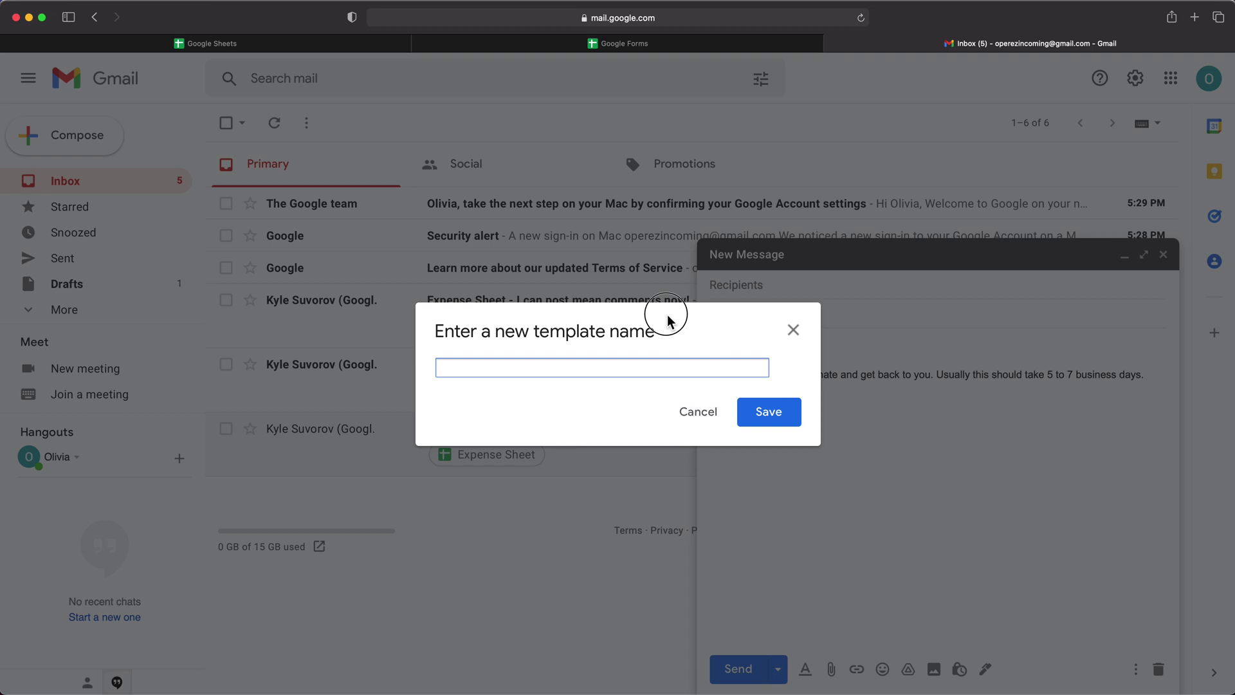
pyautogui.moveTo(663, 312); pyautogui.dragTo(605, 396)
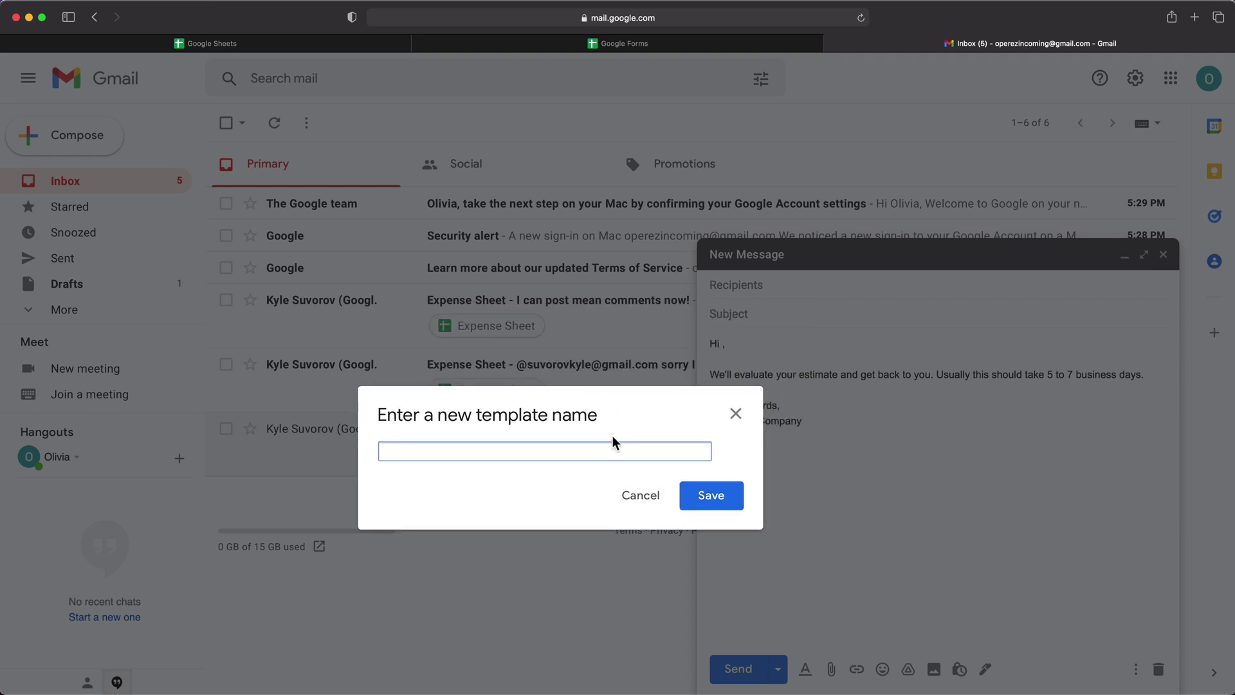
pyautogui.write('estimate response')
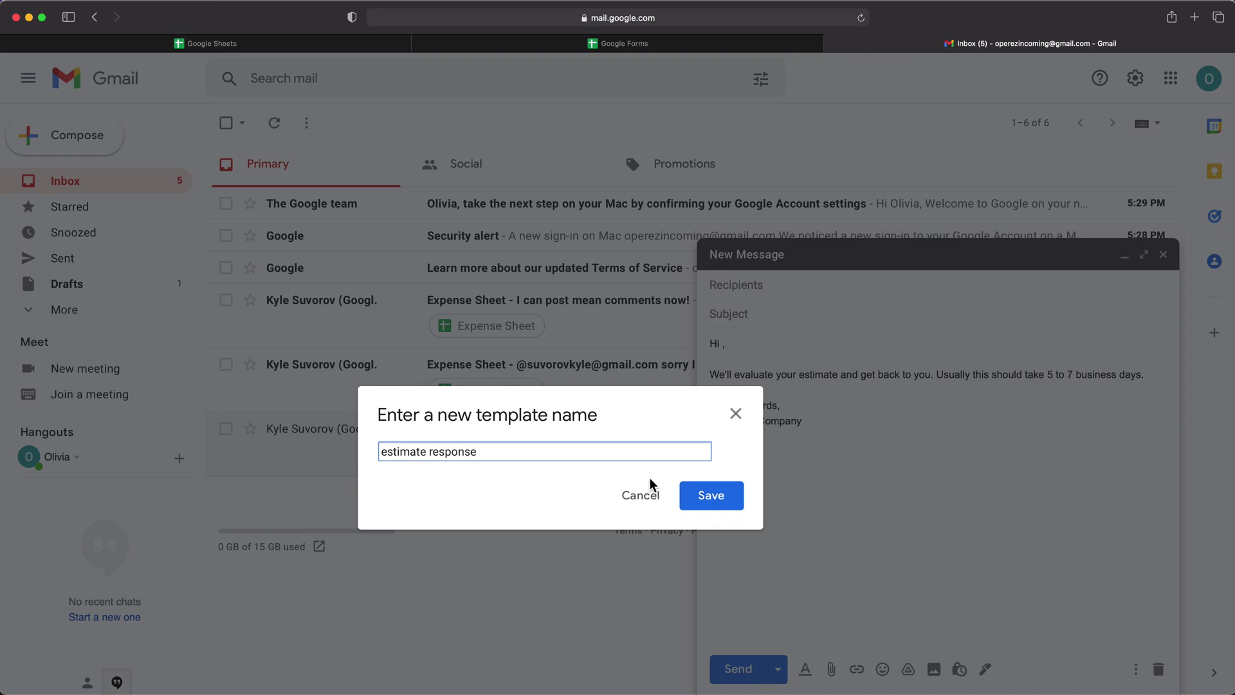
pyautogui.click(730, 506)
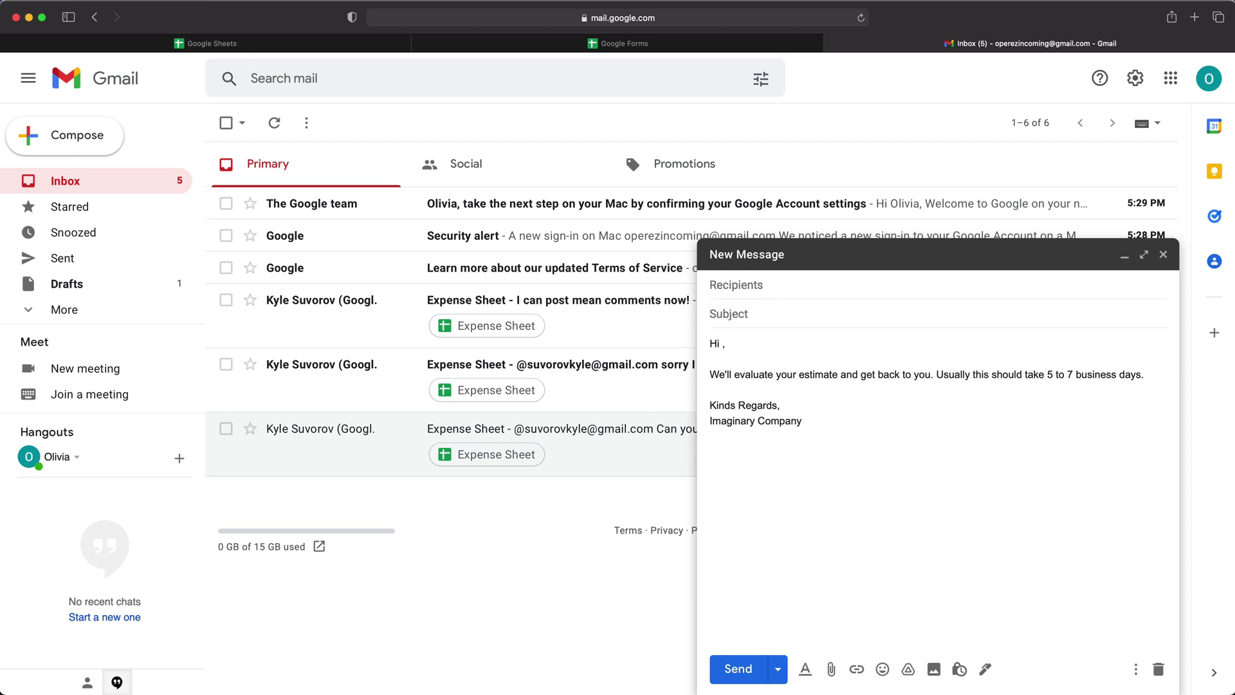
pyautogui.click(1157, 670)
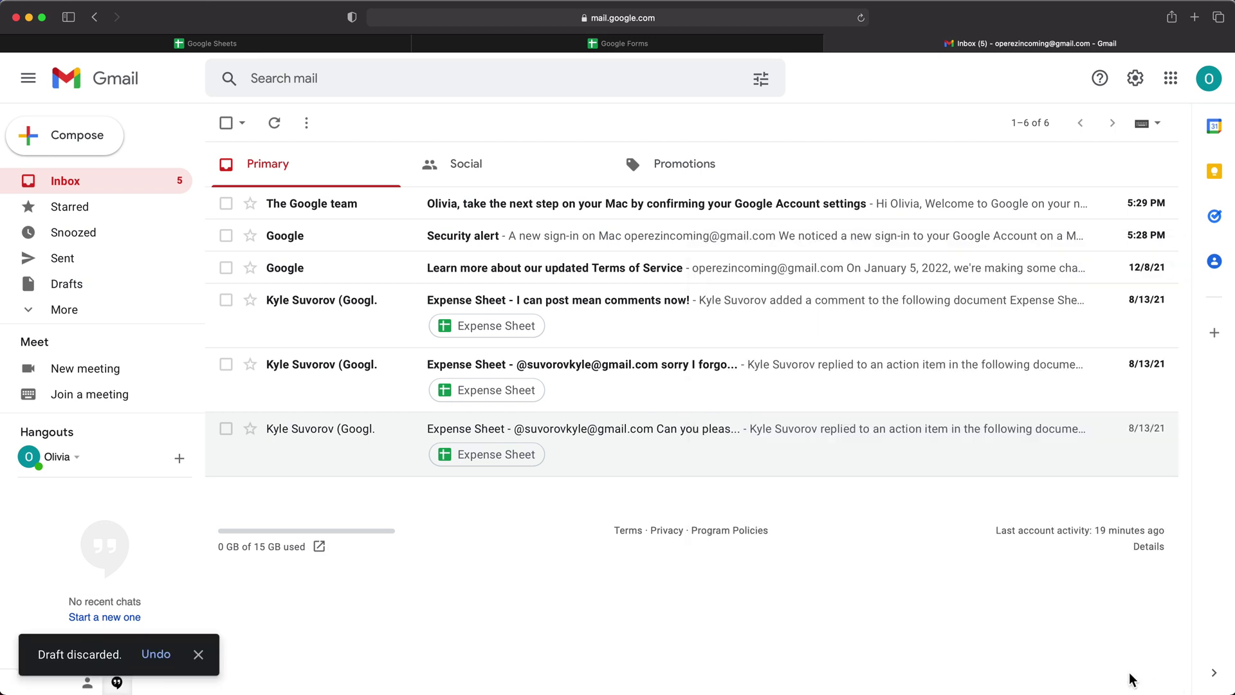
pyautogui.click(198, 654)
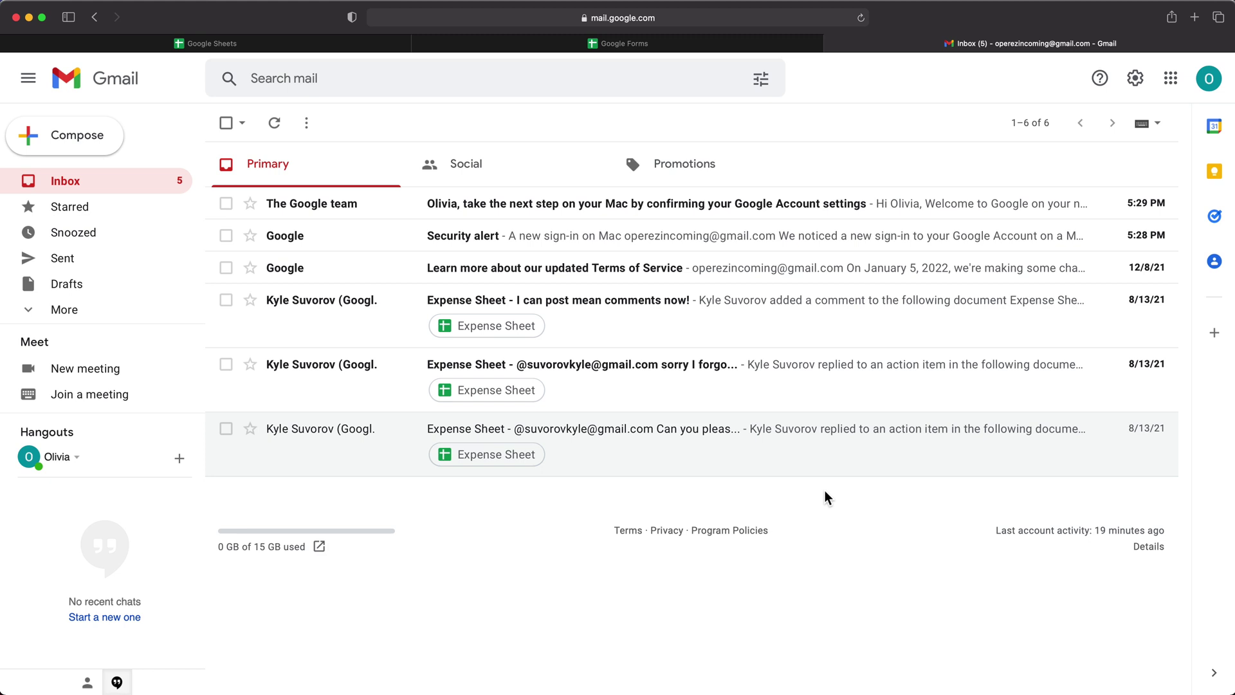
# - Open a new email and insert the 'estimate response' template into it
pyautogui.click(80, 137)
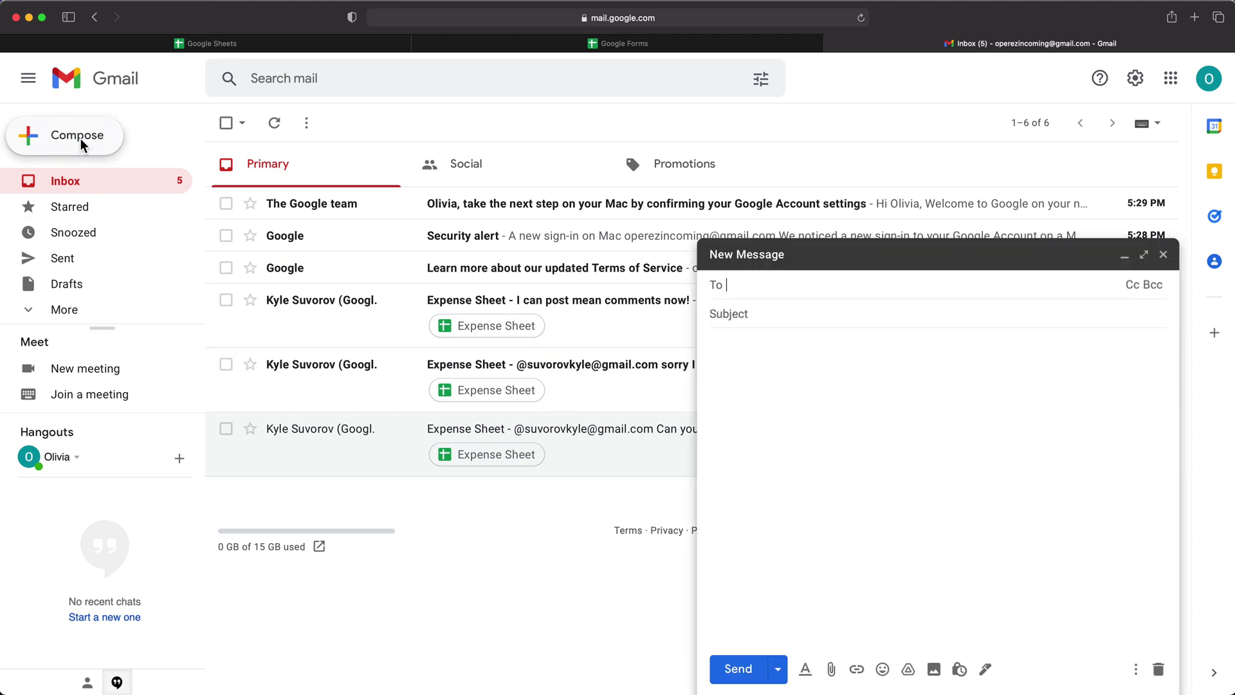
pyautogui.click(733, 359)
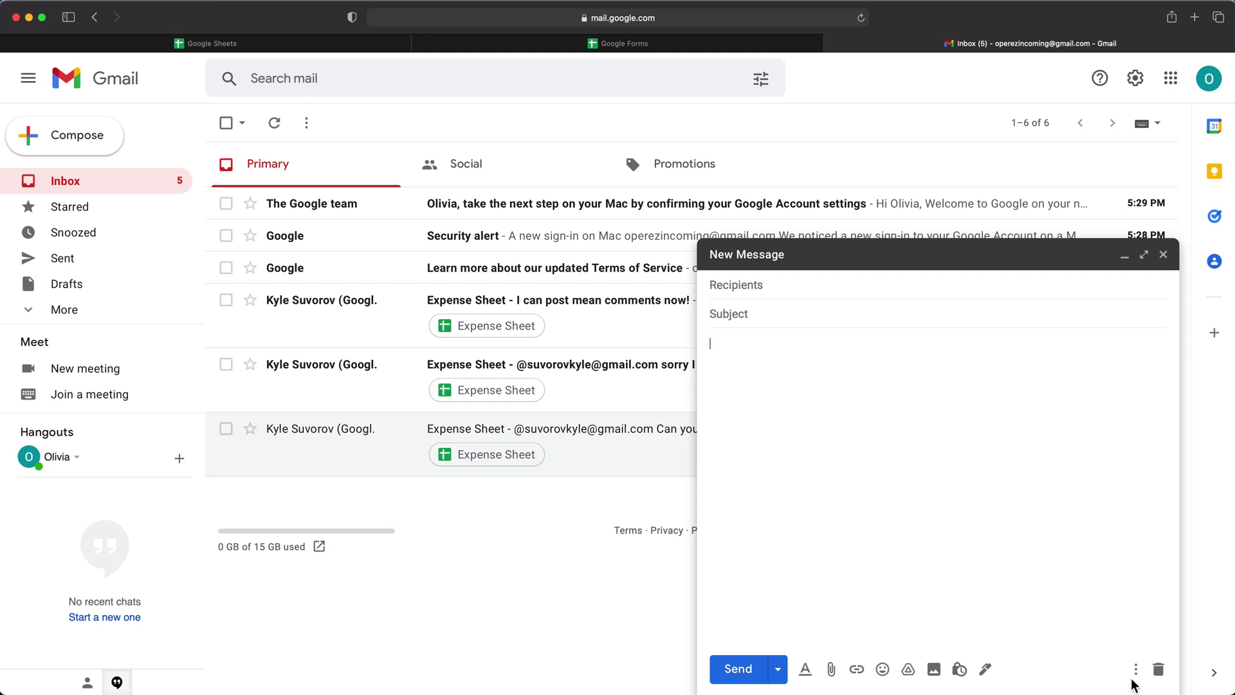
pyautogui.click(1135, 671)
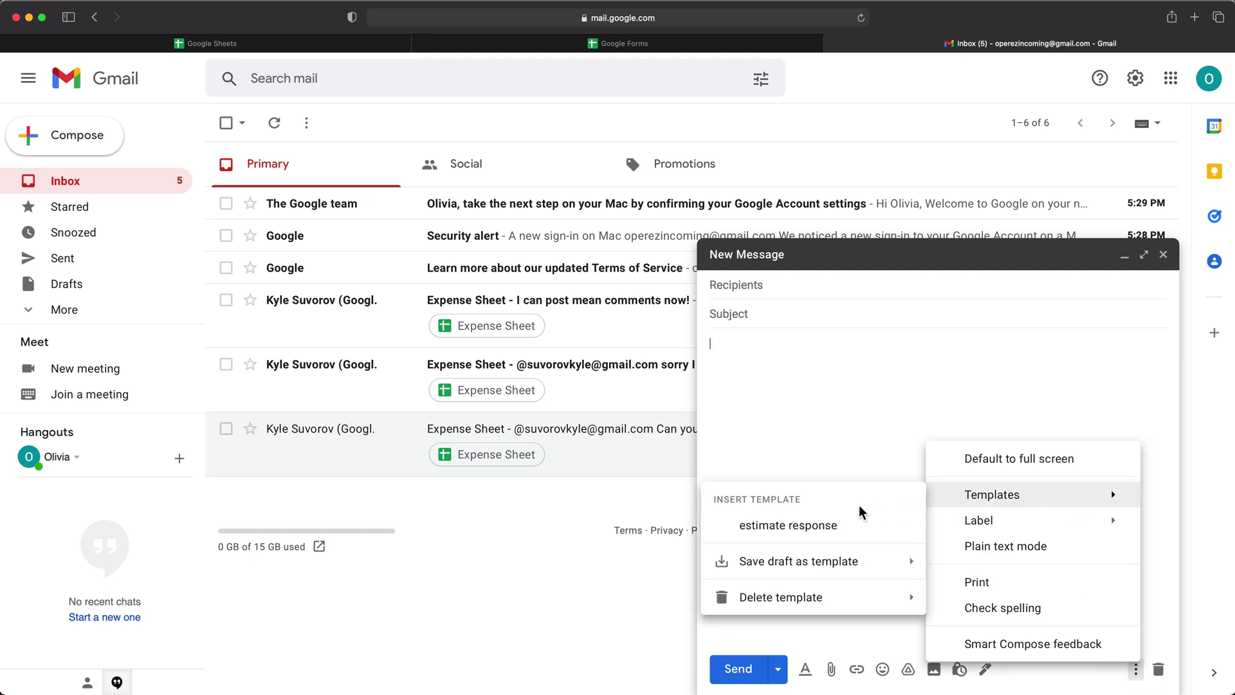
pyautogui.click(806, 538)
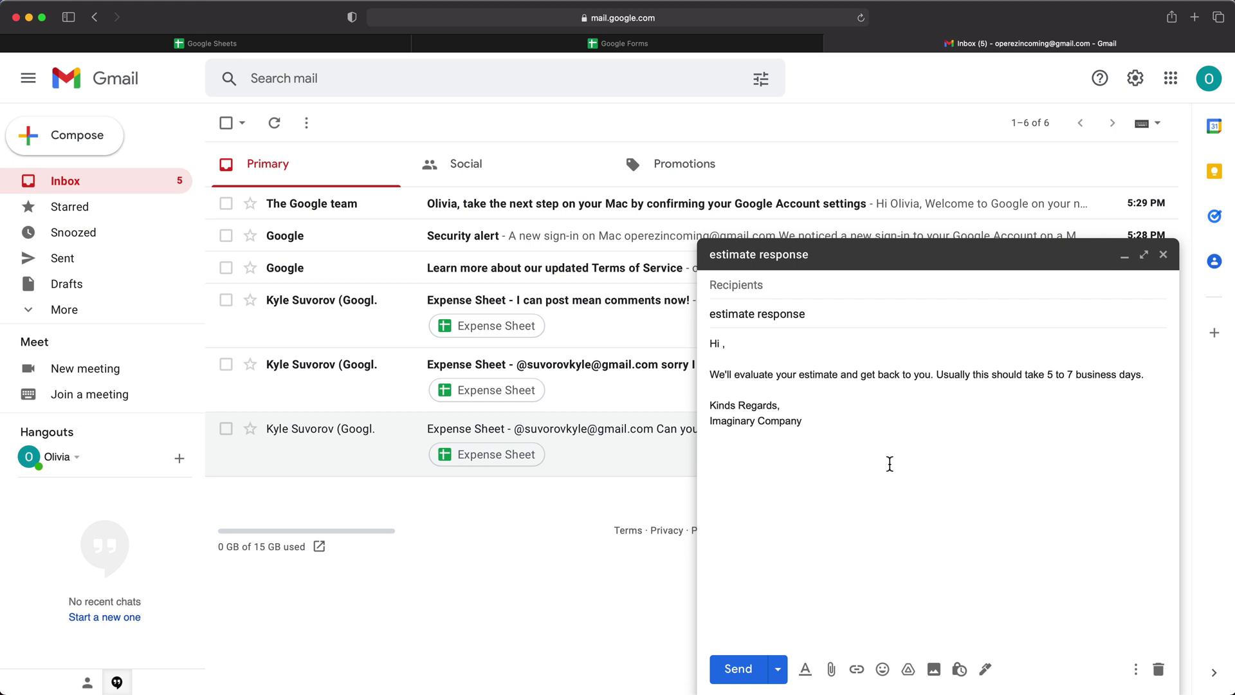
# - Replace the body text with 'Let me know if you have any questions.'
pyautogui.moveTo(808, 425); pyautogui.dragTo(711, 343)
pyautogui.press('BackSpace')
pyautogui.write('Let ')
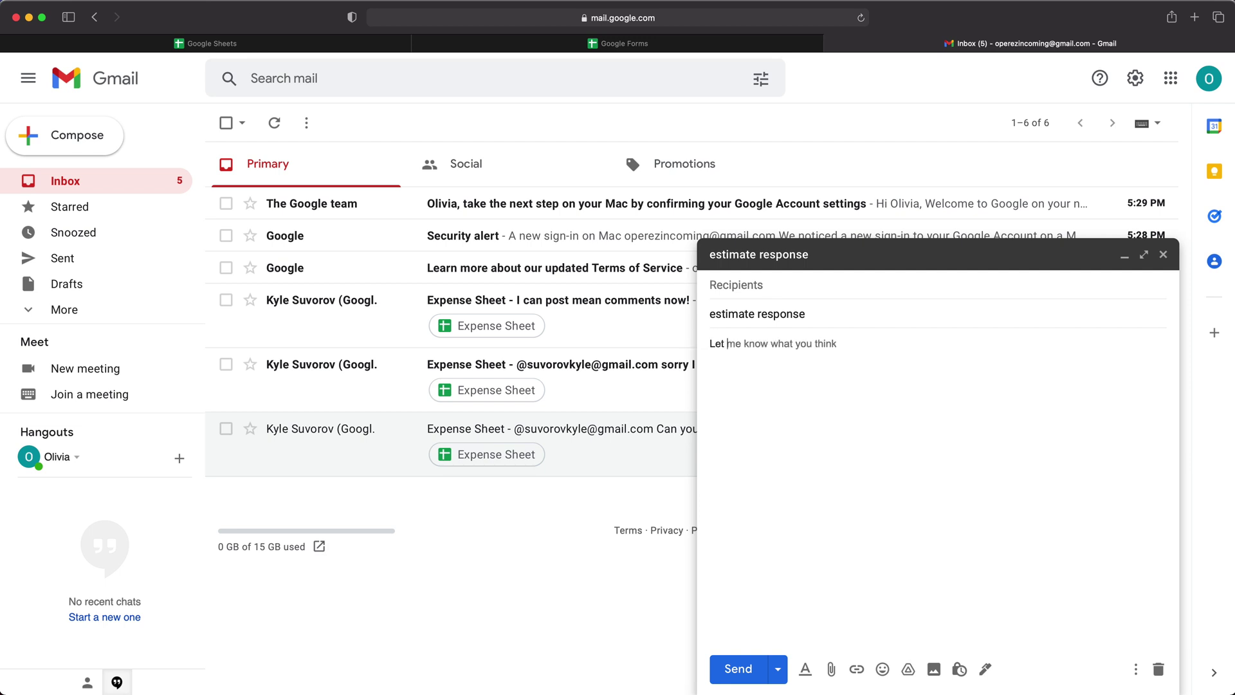
pyautogui.write('me know if you ha')
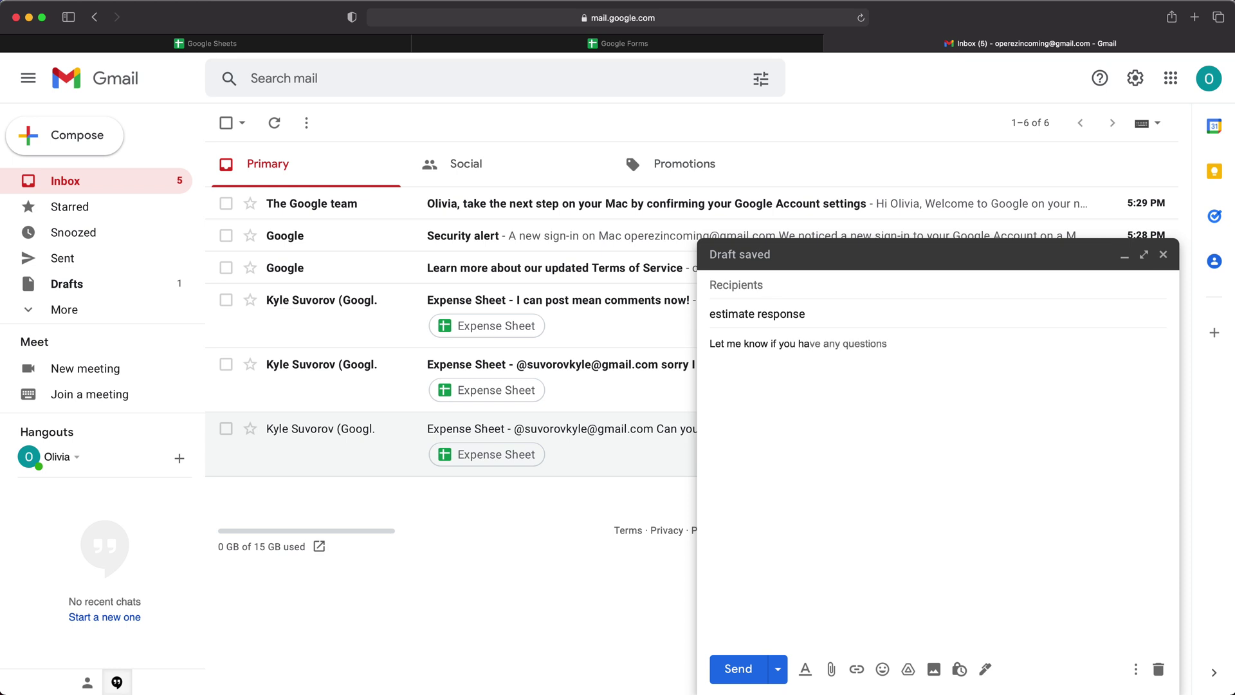
pyautogui.press('Tab')
pyautogui.write('.')
# - Save this draft as a new template and name it 'any questions'
pyautogui.click(1130, 672)
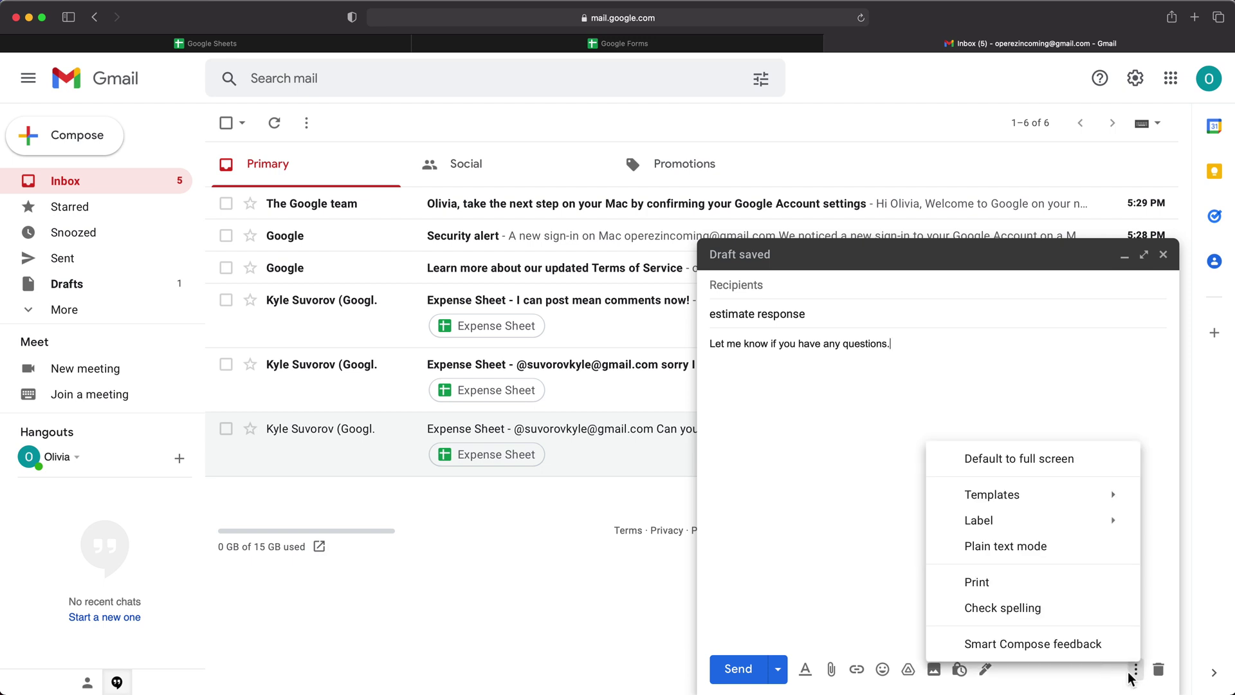
pyautogui.moveTo(1058, 499)
pyautogui.moveTo(853, 569)
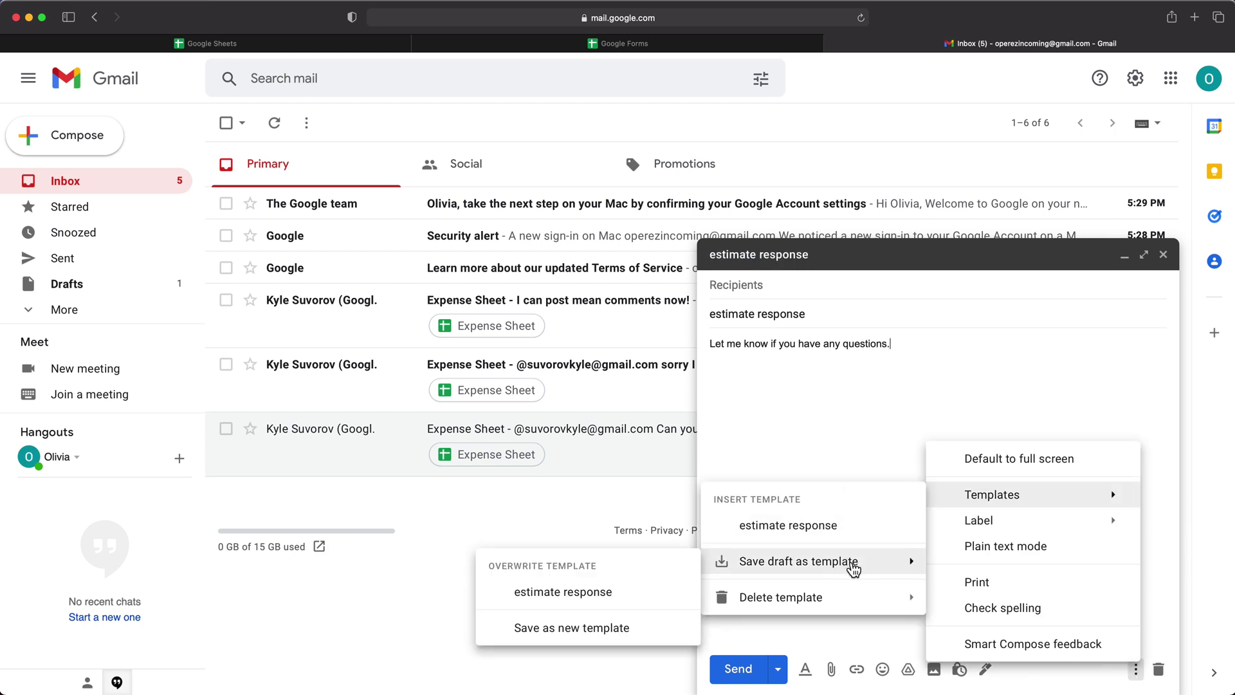
pyautogui.click(592, 635)
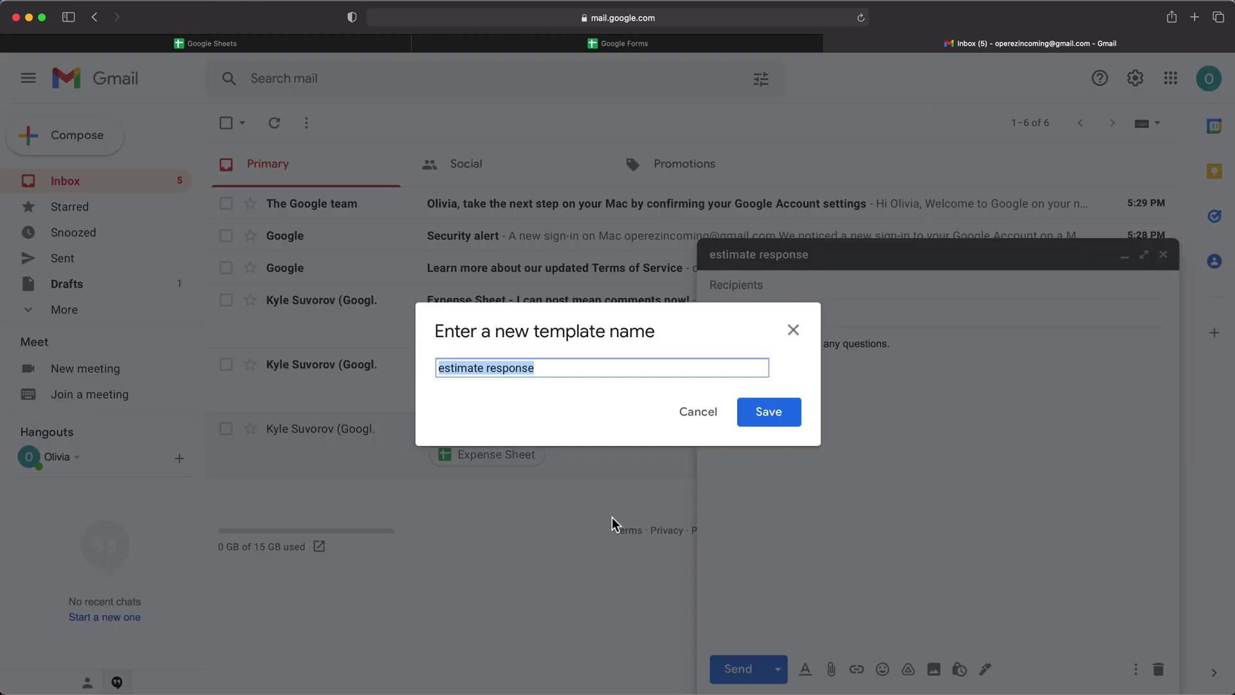
pyautogui.write('more questions')
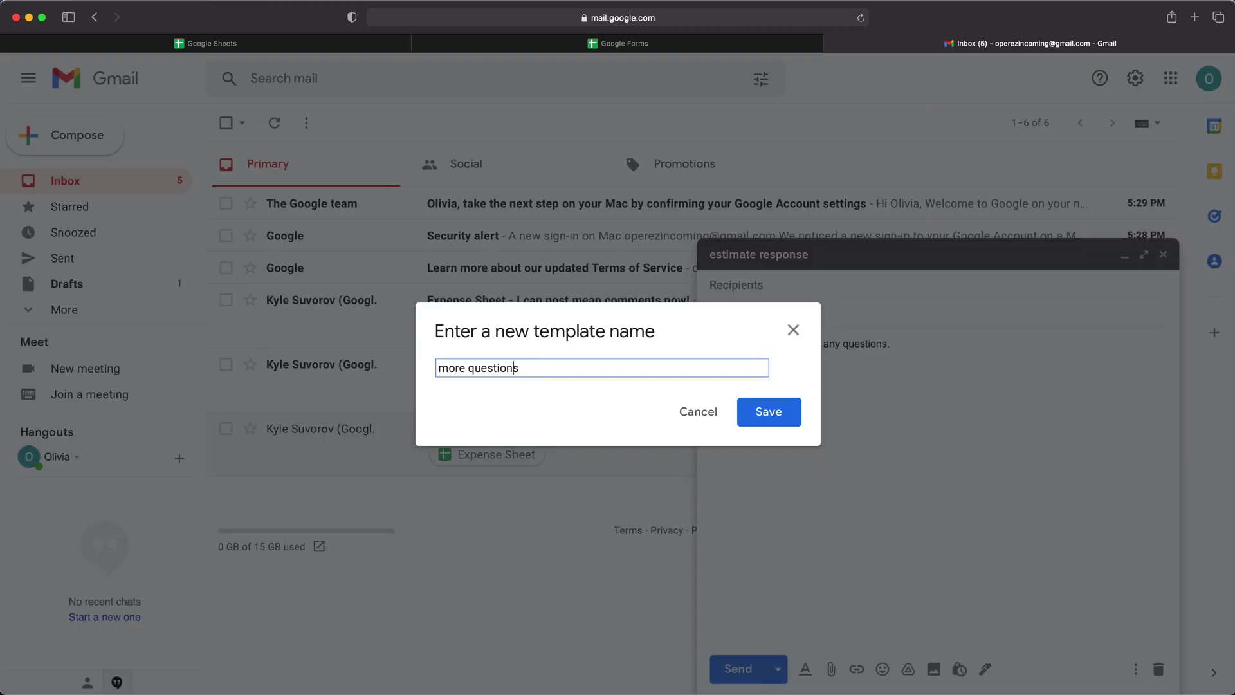
pyautogui.press('BackSpace')
pyautogui.press('BackSpace')
pyautogui.press('BackSpace')
pyautogui.press('BackSpace')
pyautogui.write('any')
# - Save the 'any questions' template, clear the body, and insert the 'estimate response' template
pyautogui.click(779, 421)
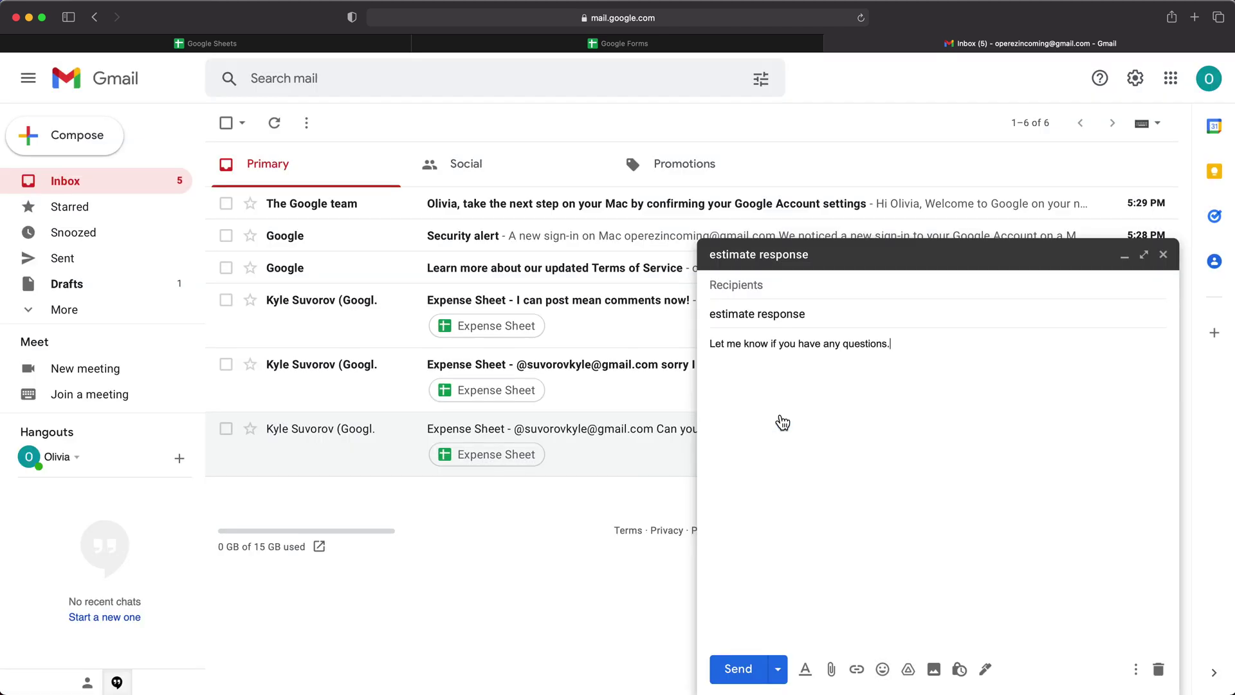
pyautogui.moveTo(932, 384); pyautogui.dragTo(645, 336)
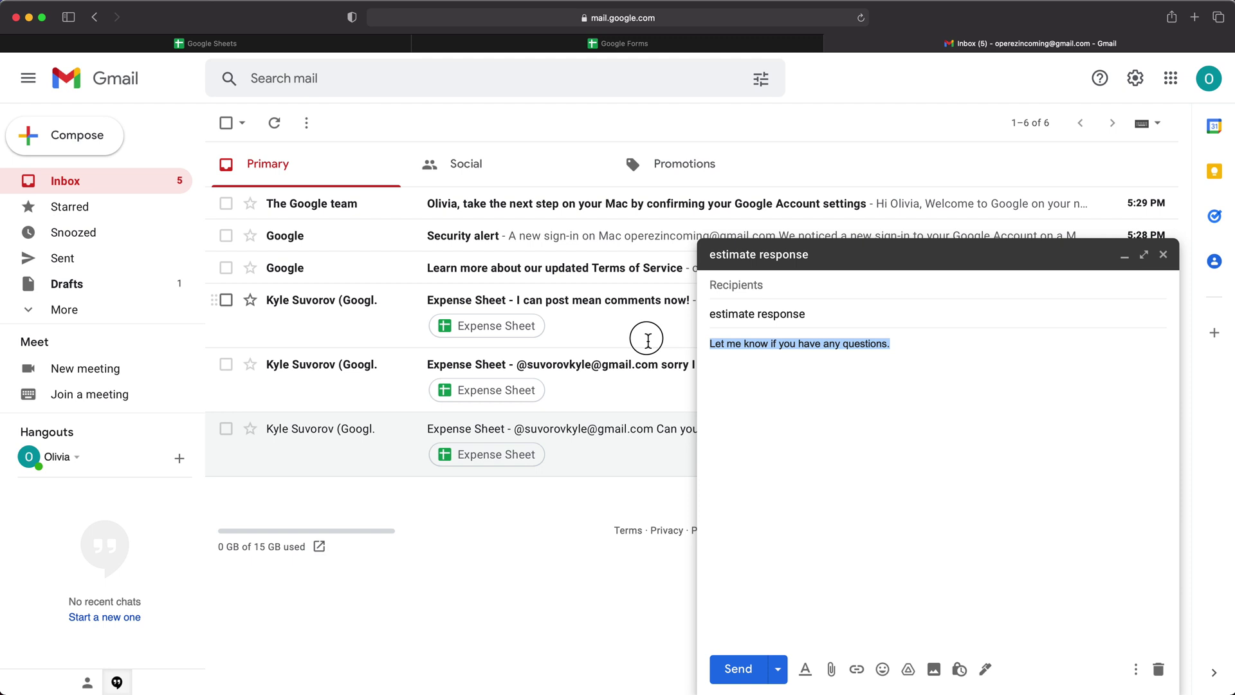
pyautogui.press('BackSpace')
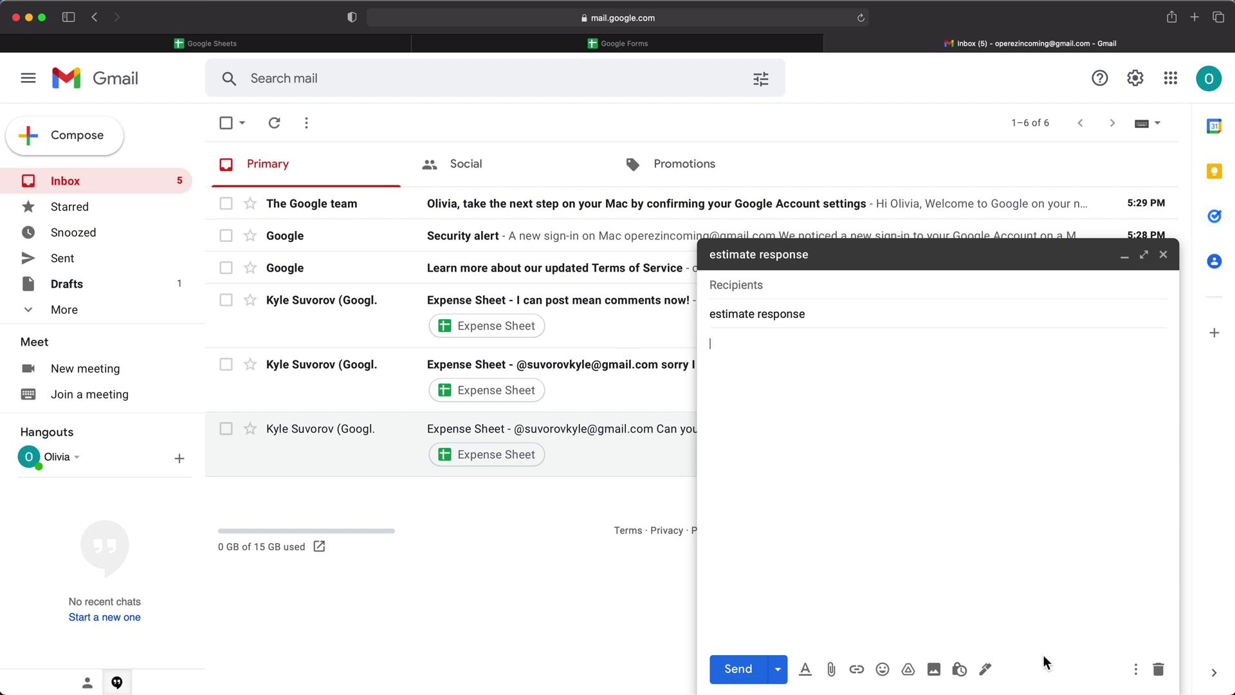
pyautogui.click(1135, 669)
pyautogui.moveTo(1049, 504)
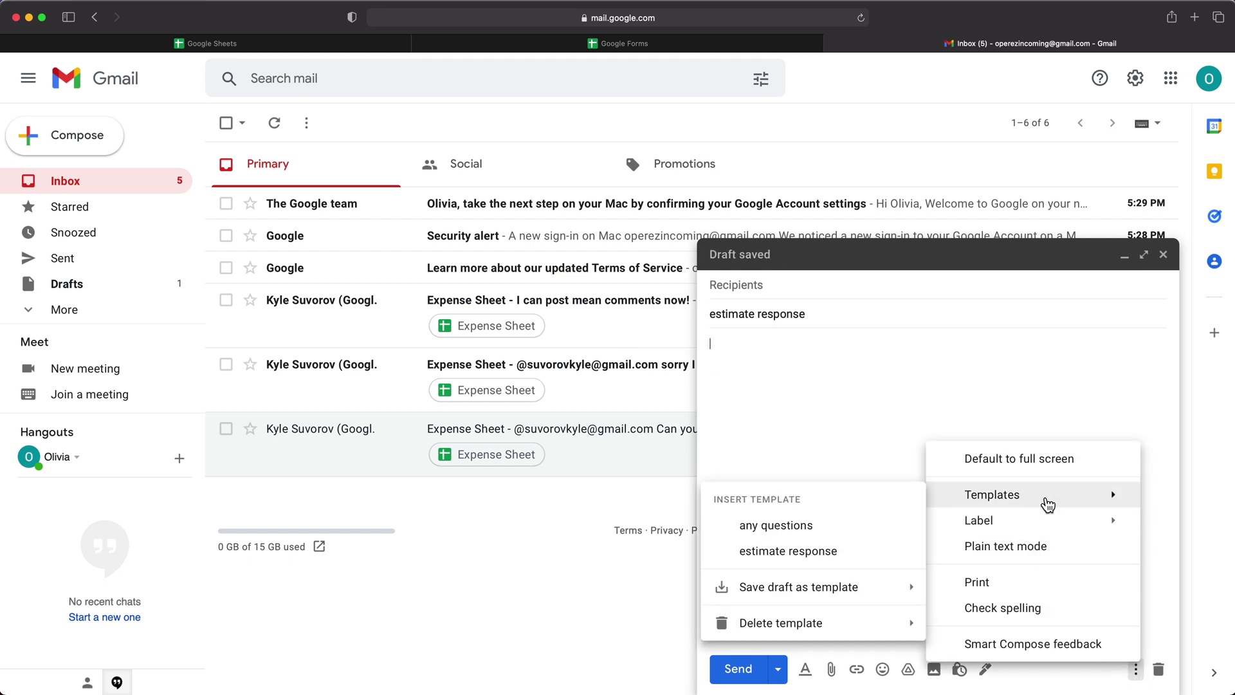
pyautogui.click(798, 552)
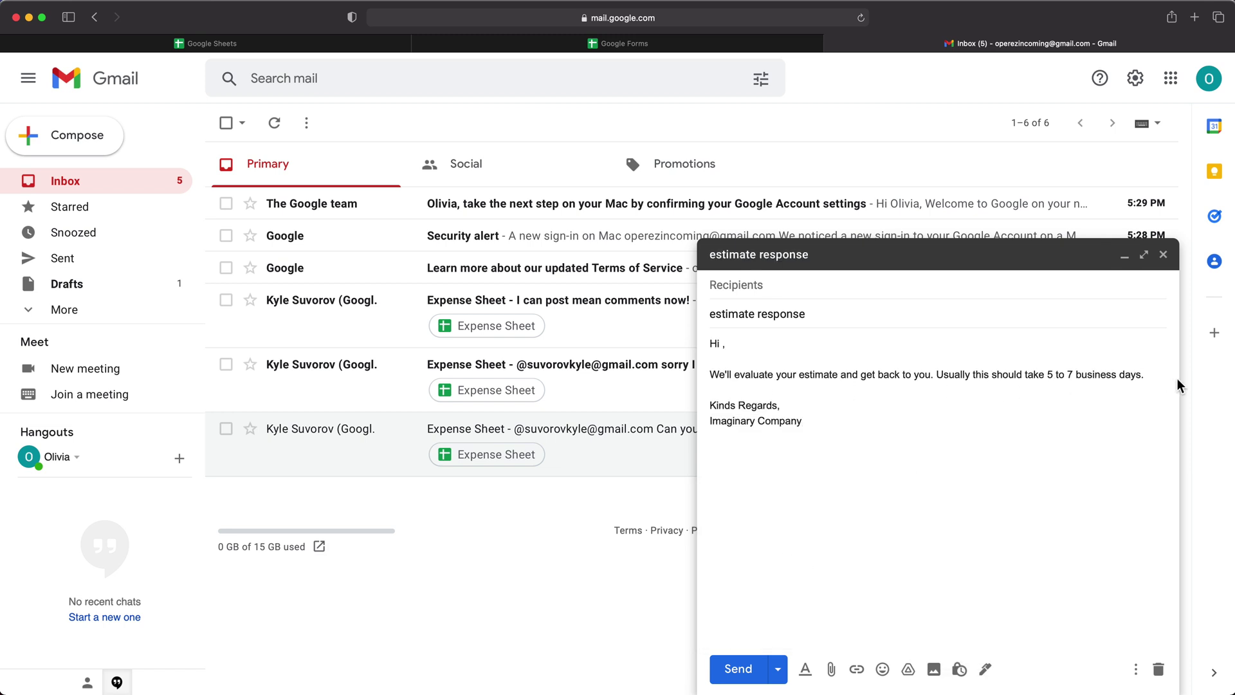
# - Insert the 'any questions' template on a new line after 'days.', above the sign-off
pyautogui.press('Return')
pyautogui.press('Return')
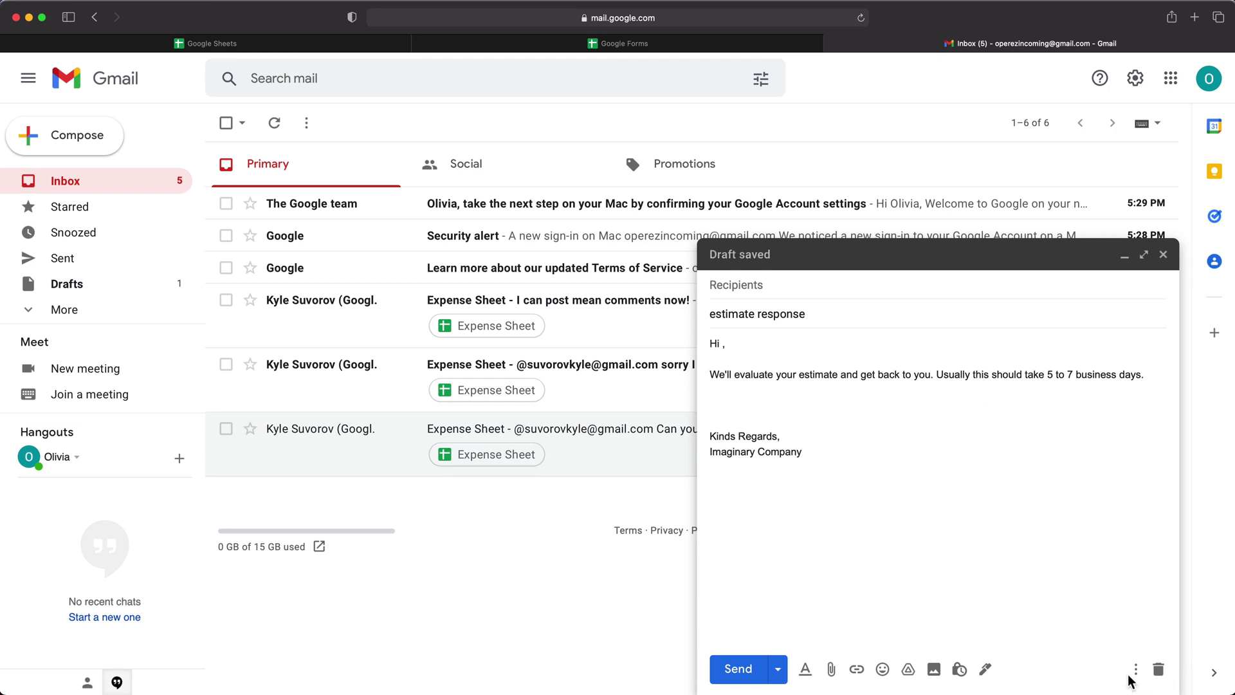
pyautogui.click(1135, 669)
pyautogui.moveTo(1061, 493)
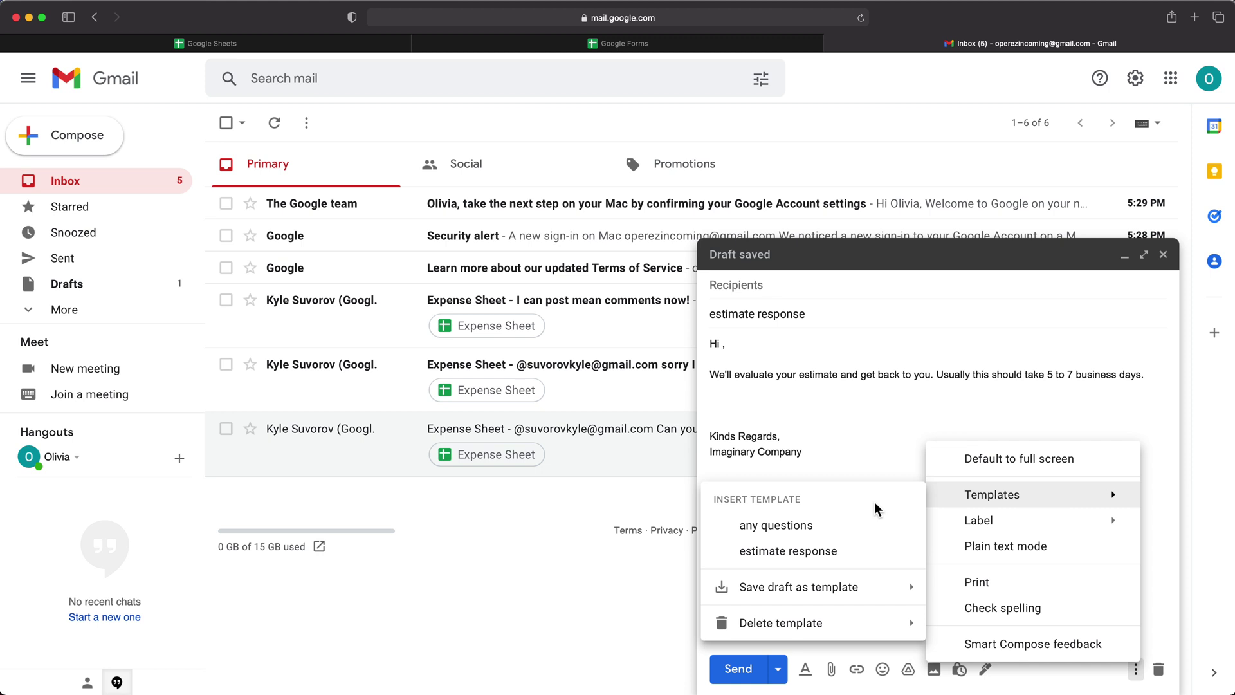
pyautogui.click(779, 527)
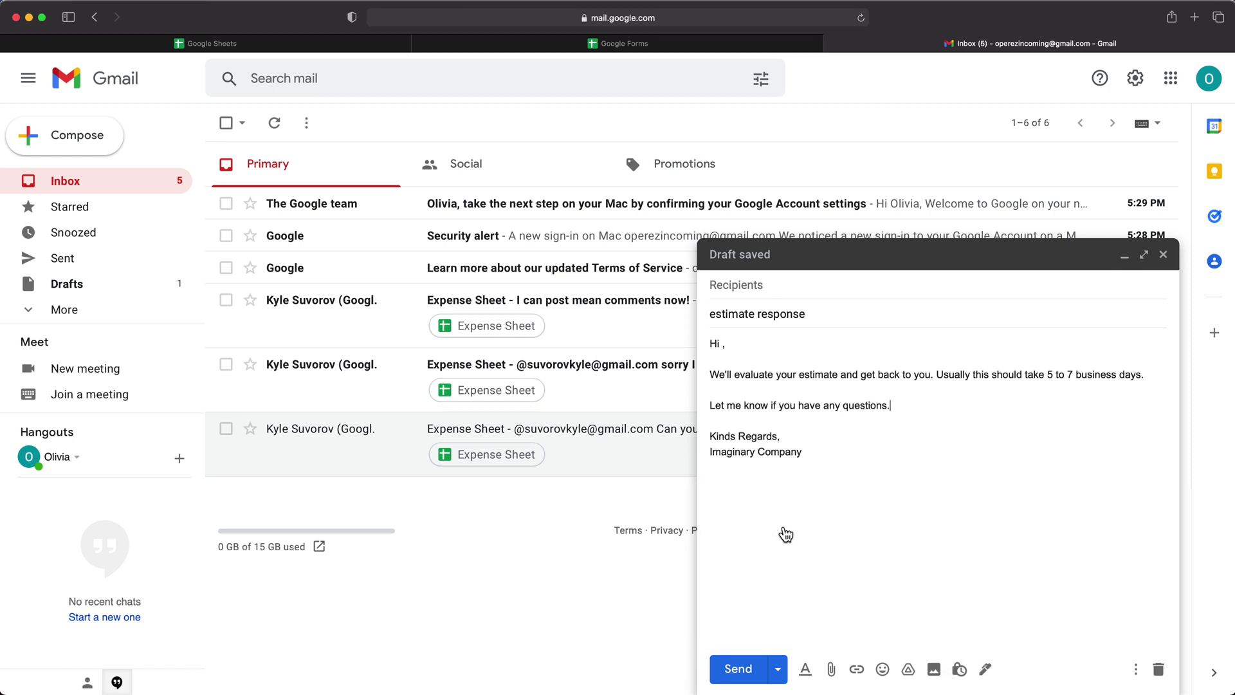
pyautogui.click(1135, 668)
pyautogui.moveTo(1068, 510)
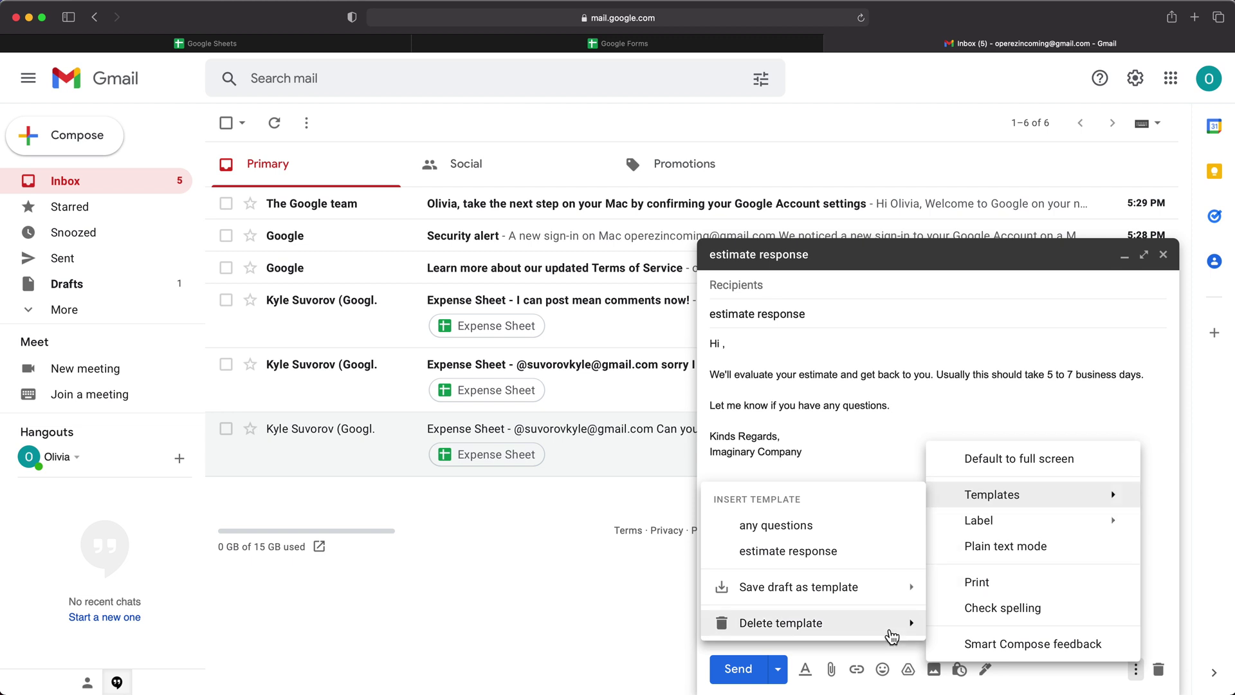
pyautogui.moveTo(891, 636)
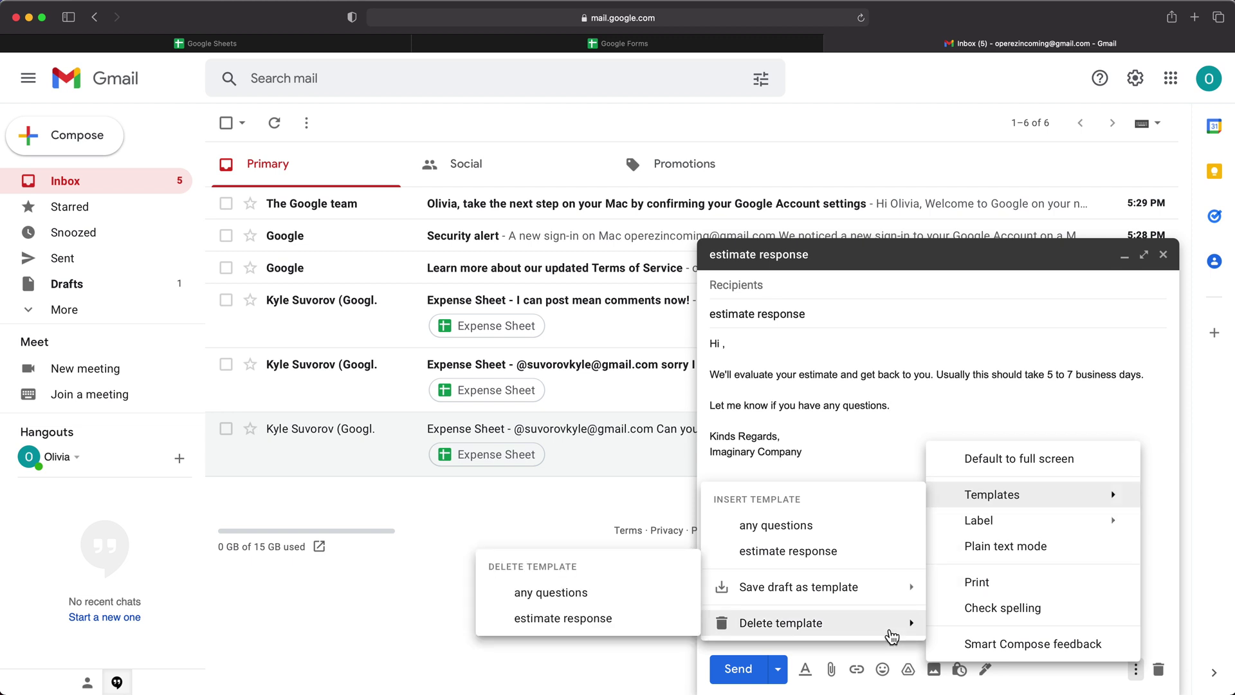
pyautogui.click(845, 465)
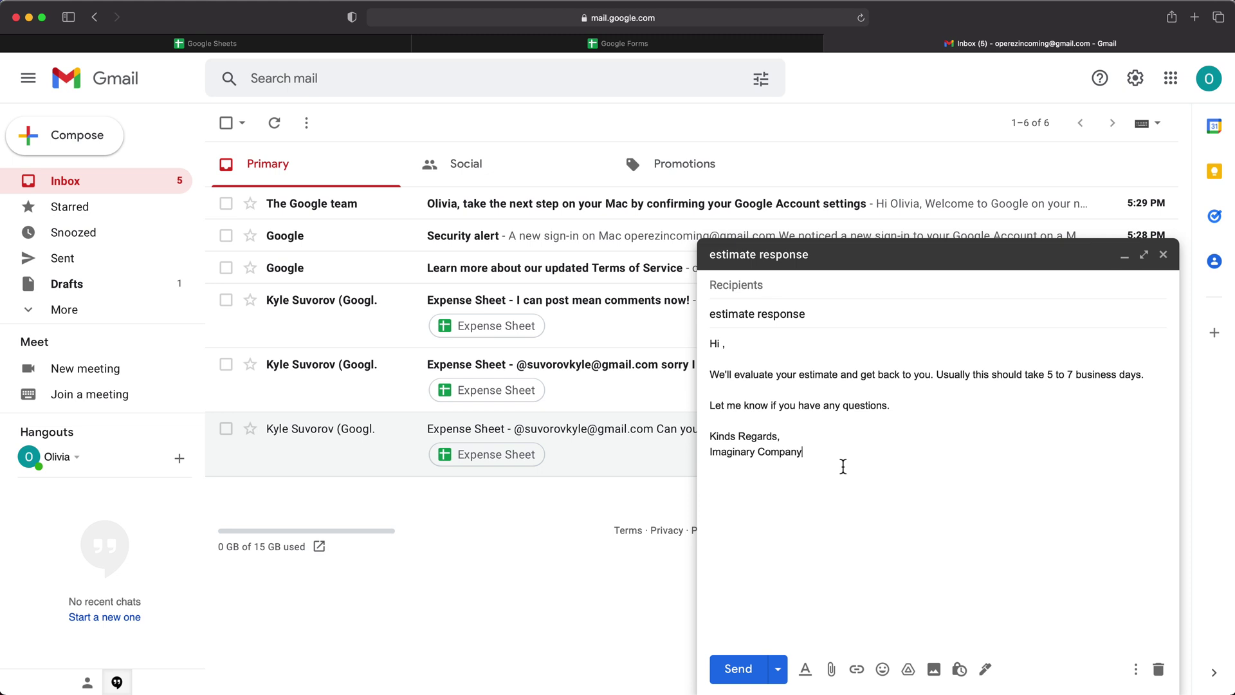